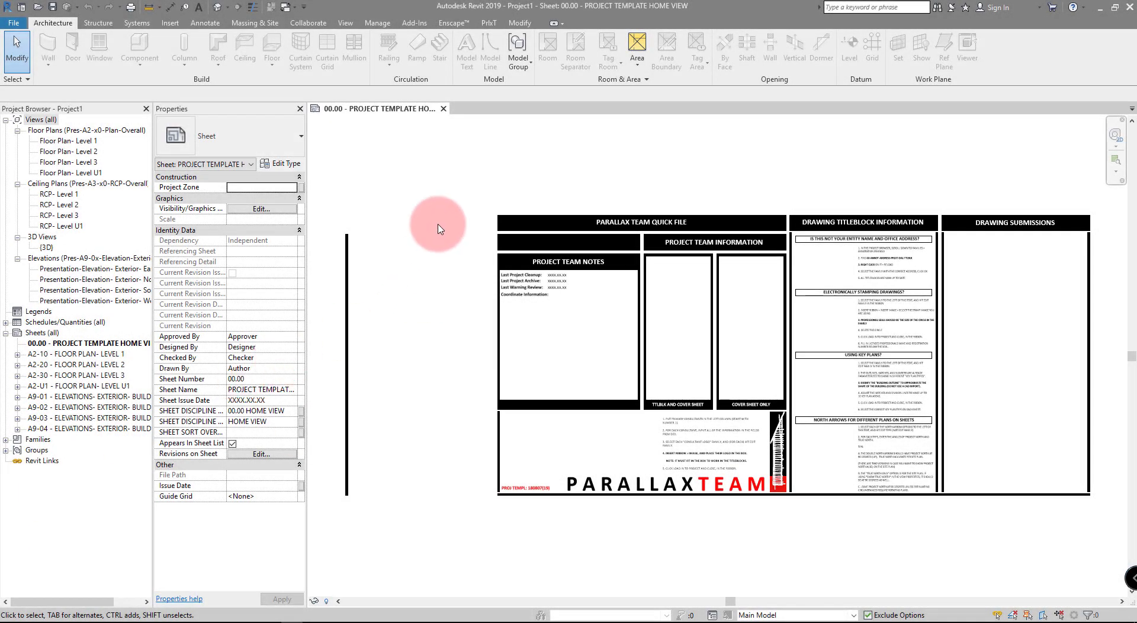
Step: Show the PrlxT ribbon tab and drag the Project Browser and Properties panels wider
{"action": "left_click", "coordinate": [491, 24]}
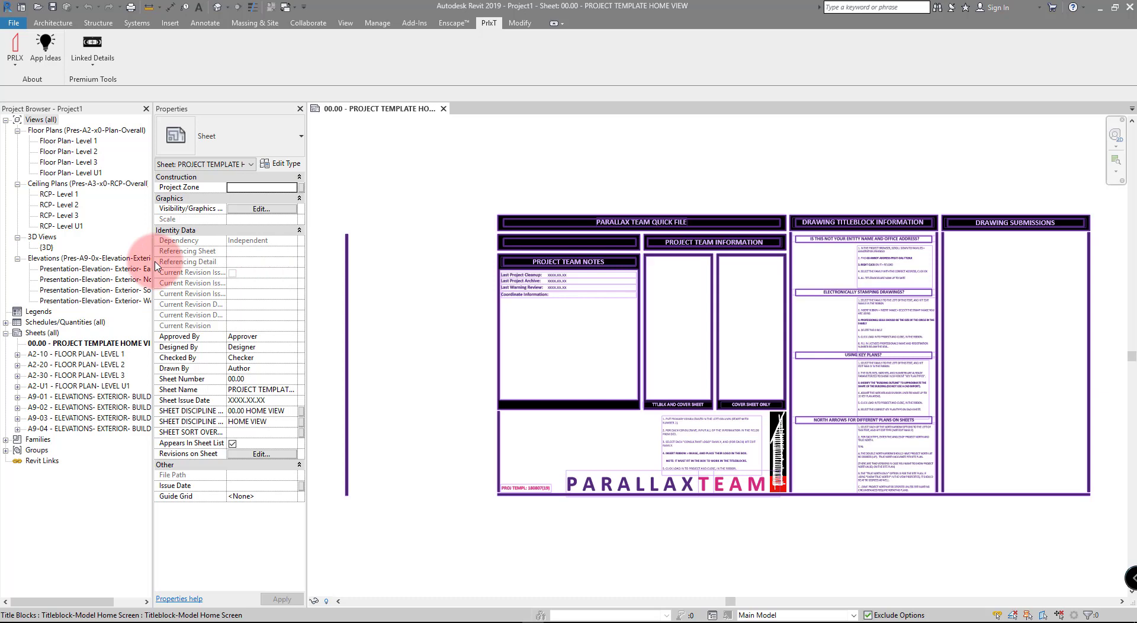
{"action": "left_click_drag", "start_coordinate": [152, 259], "coordinate": [175, 260]}
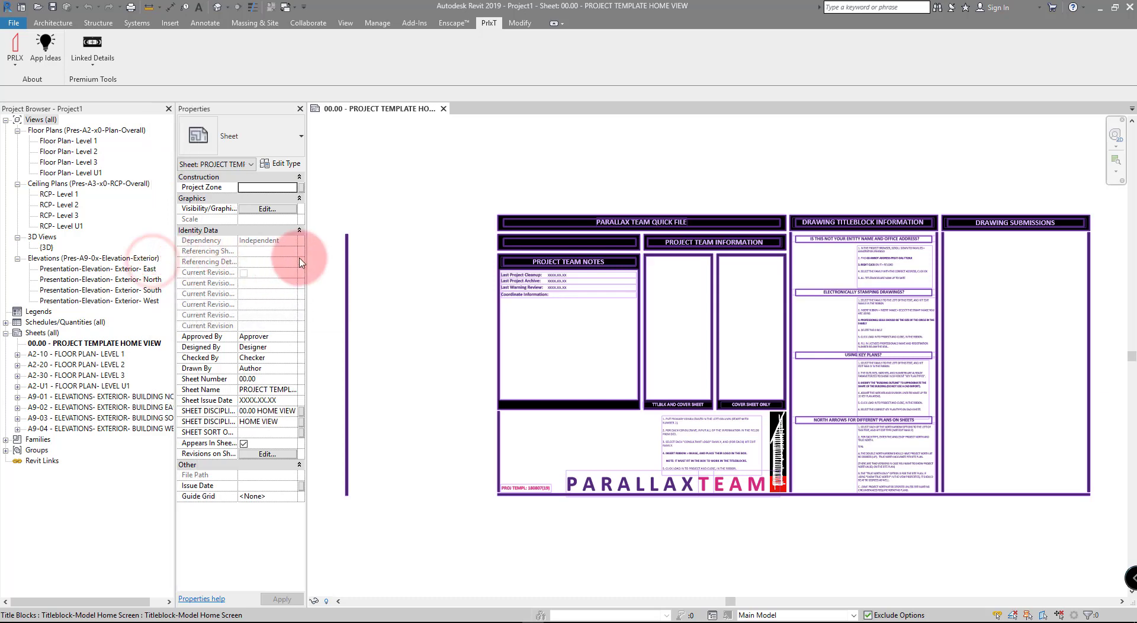
{"action": "left_click_drag", "start_coordinate": [307, 258], "coordinate": [335, 259]}
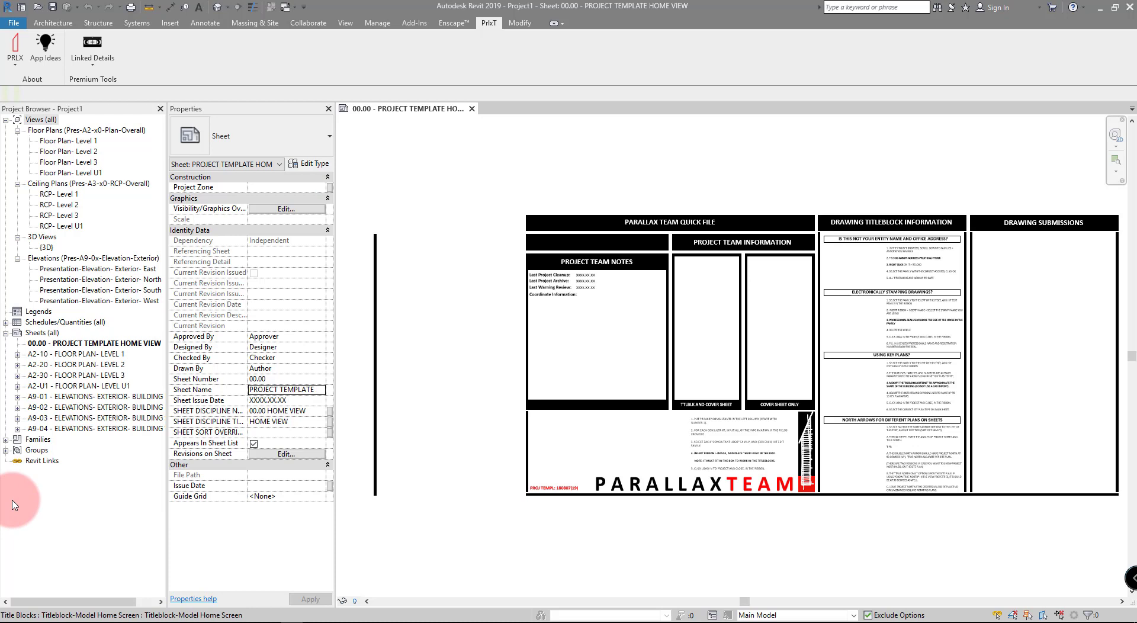
Step: Open the Load/Link Details dialog from PrlxT Linked Details
{"action": "left_click", "coordinate": [373, 241]}
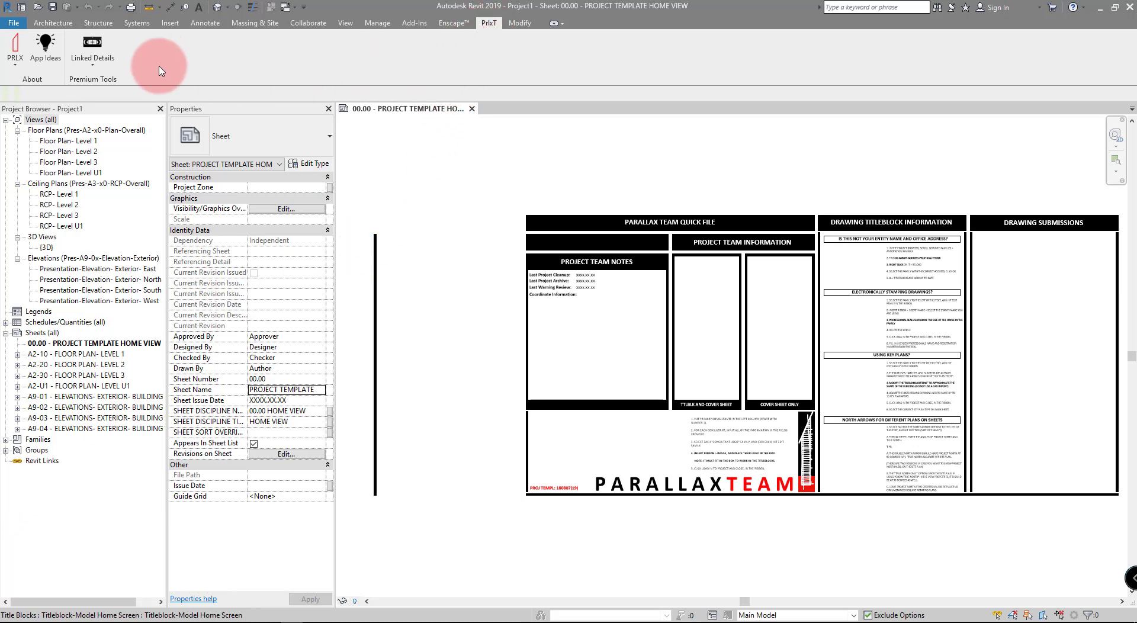
{"action": "left_click", "coordinate": [102, 69]}
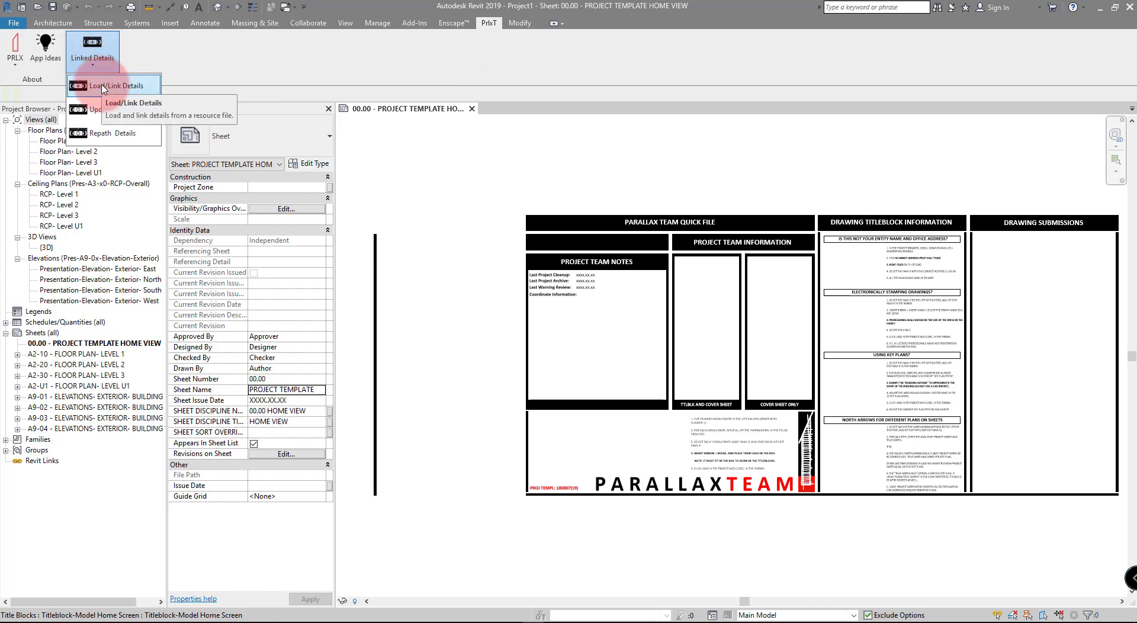
{"action": "left_click", "coordinate": [103, 86]}
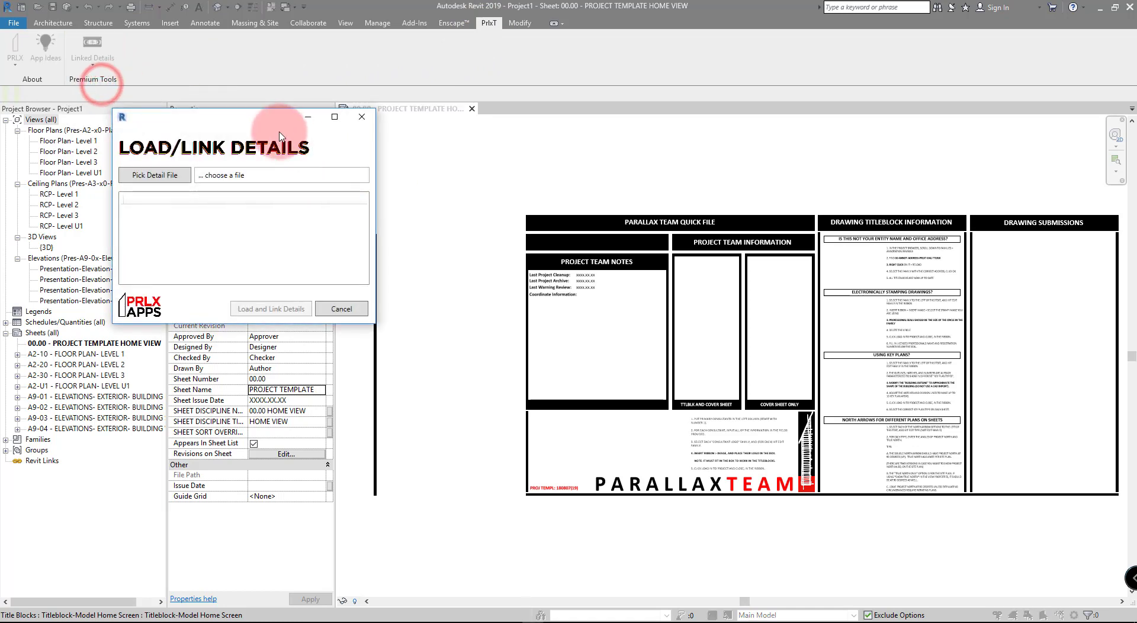
{"action": "left_click_drag", "start_coordinate": [260, 124], "coordinate": [447, 138]}
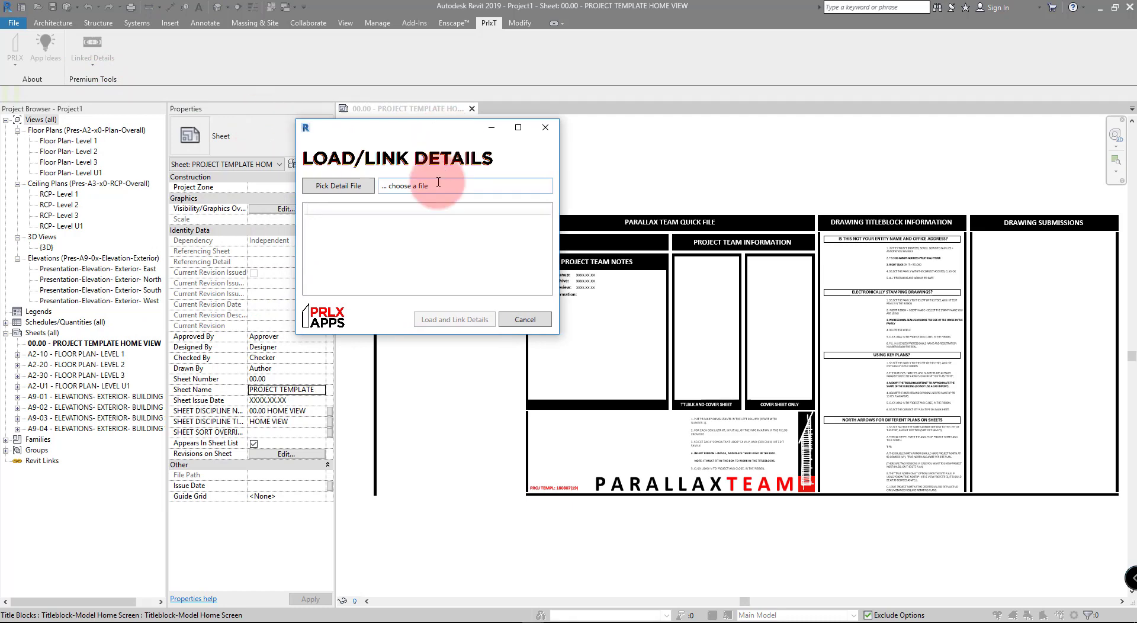
Step: Pick 00_sampleResourceFileDetails-v19.rvt from the Project Content folder as the detail file
{"action": "left_click", "coordinate": [401, 187]}
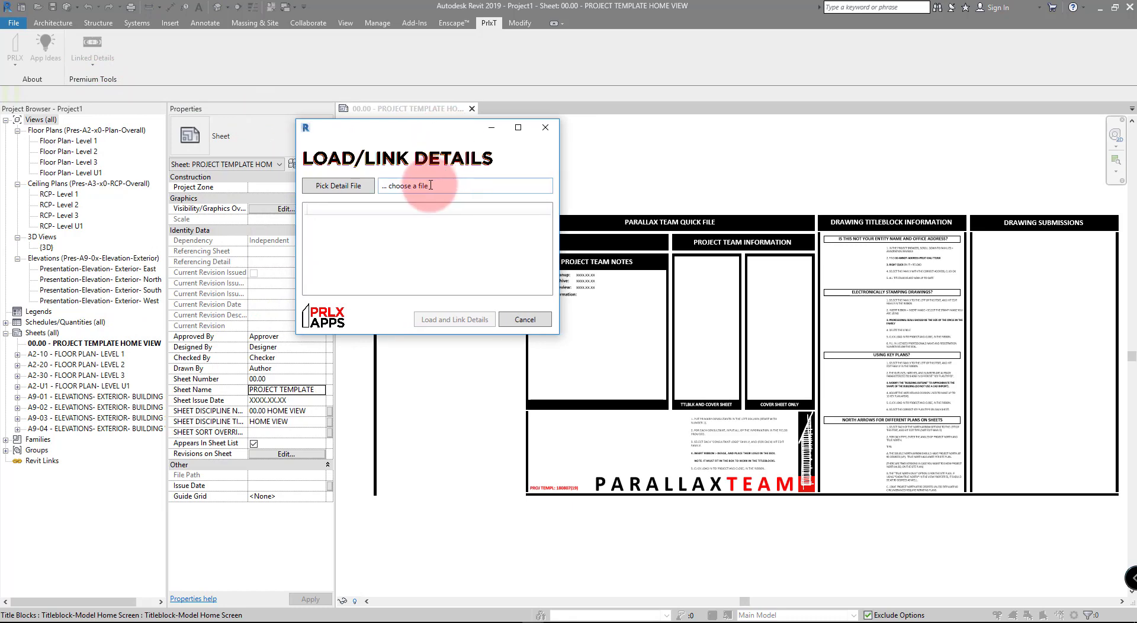
{"action": "left_click", "coordinate": [338, 186]}
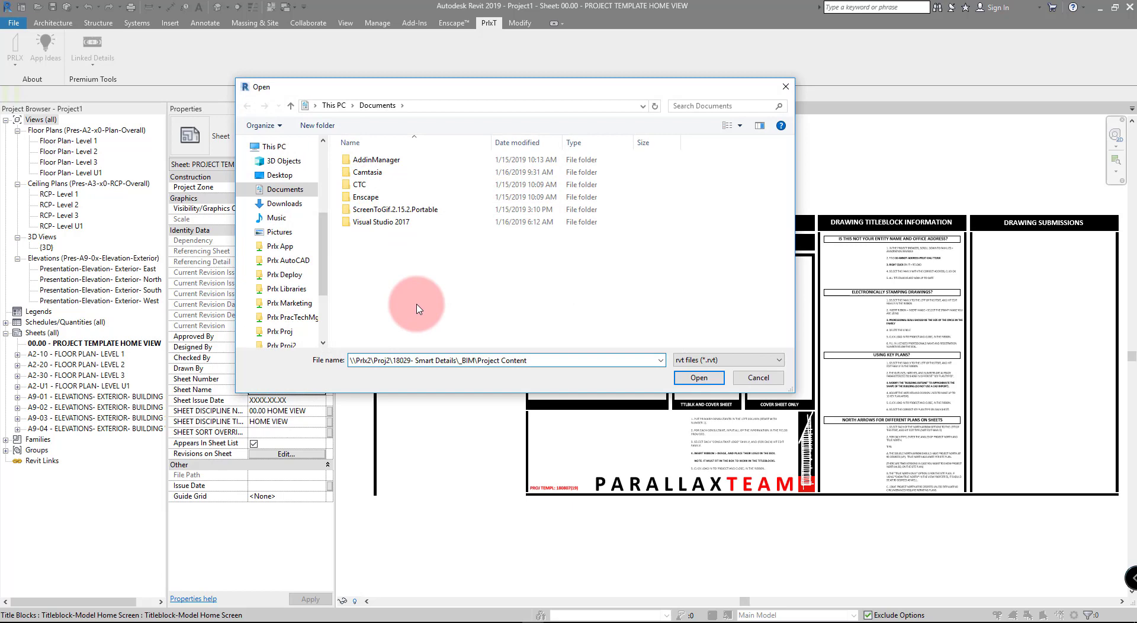
{"action": "key", "text": "Return"}
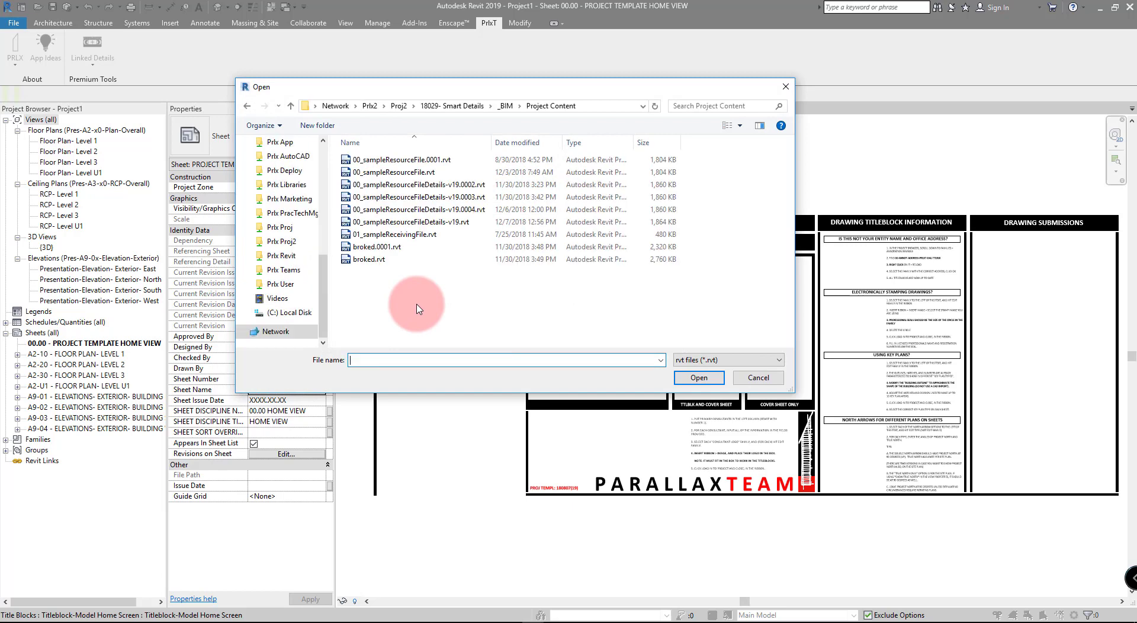
{"action": "left_click", "coordinate": [434, 225]}
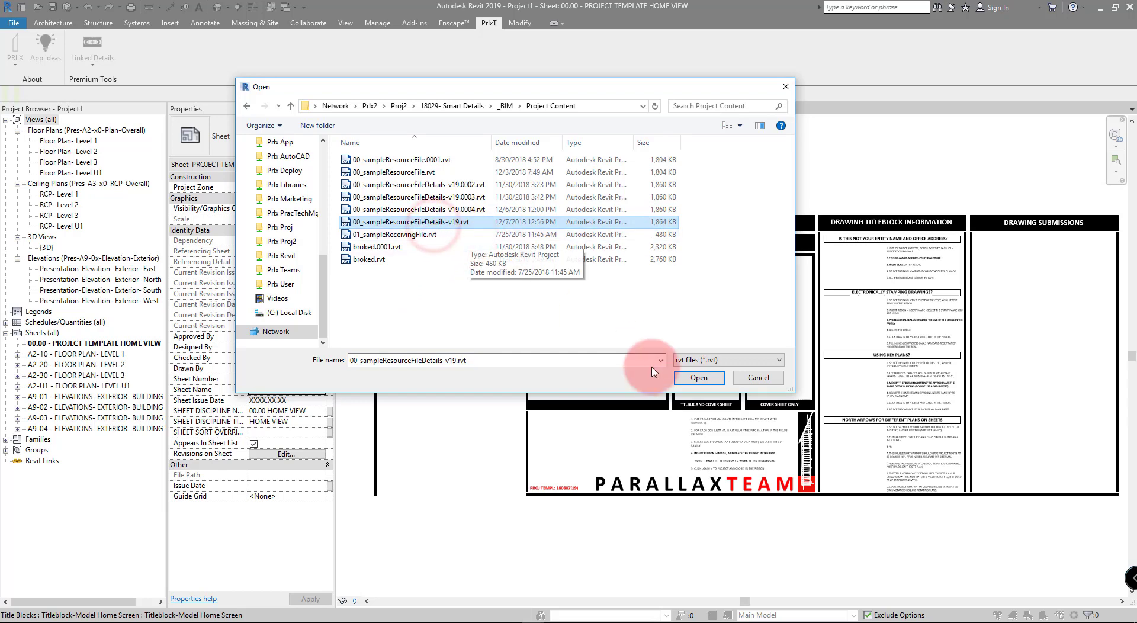
{"action": "left_click", "coordinate": [685, 380]}
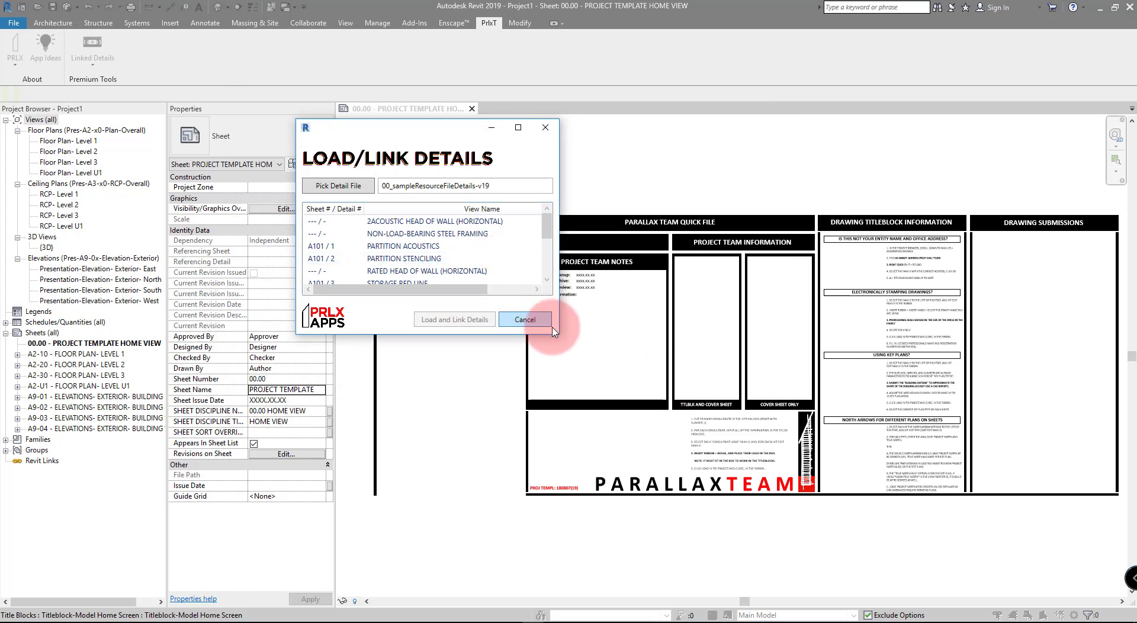
Step: Enlarge the Load/Link Details dialog and sort the details by sheet and detail number
{"action": "left_click_drag", "start_coordinate": [558, 338], "coordinate": [621, 456]}
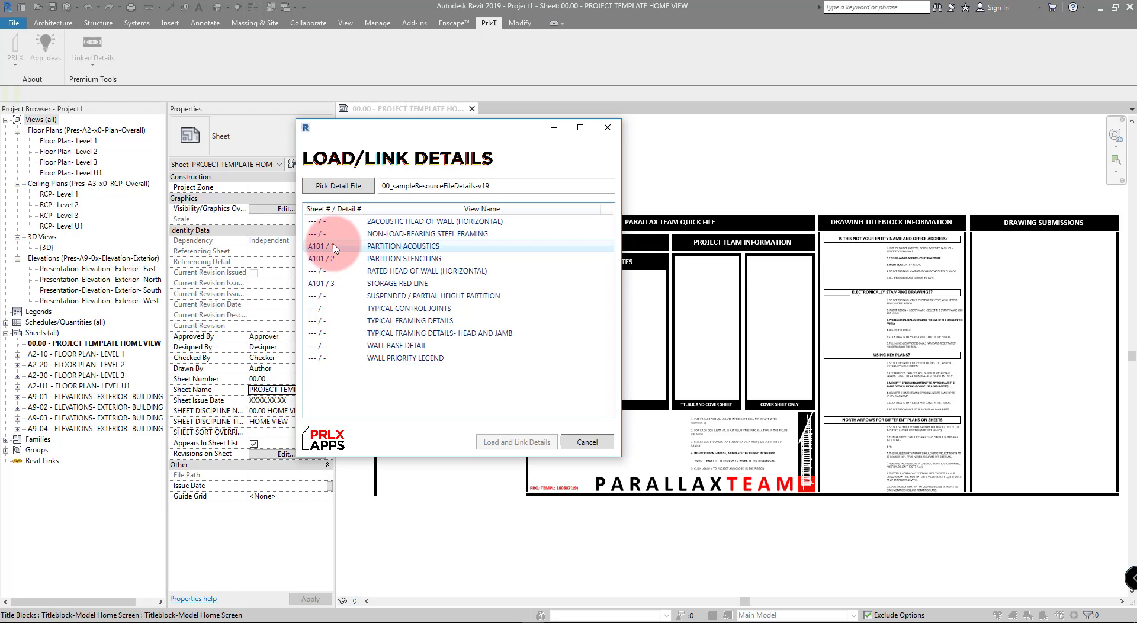
{"action": "left_click", "coordinate": [333, 208]}
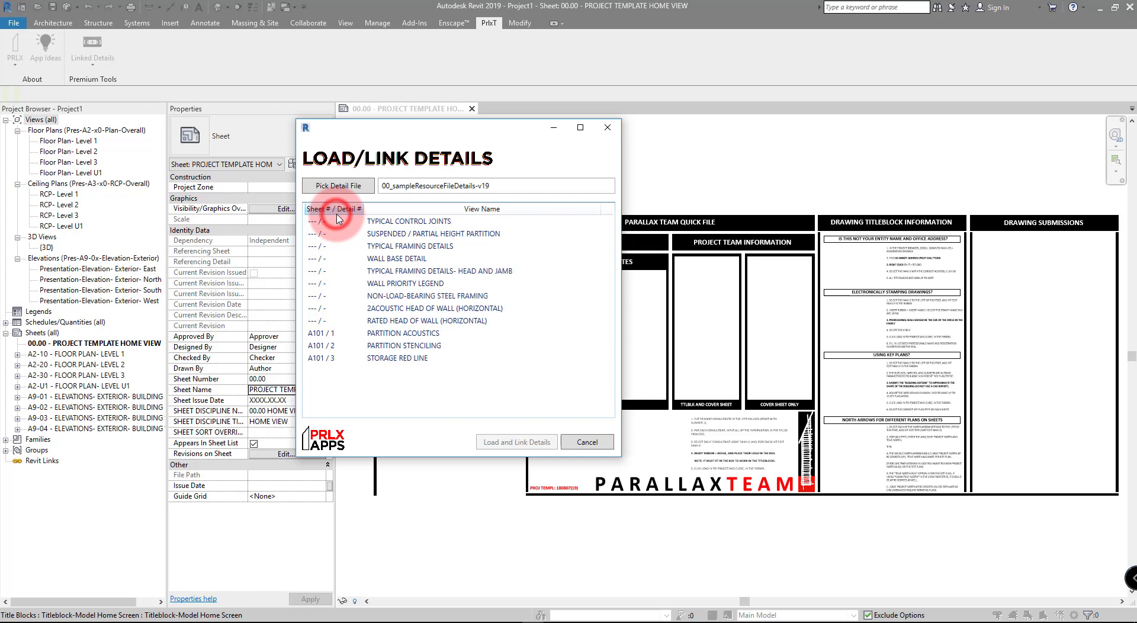
{"action": "left_click", "coordinate": [336, 212]}
{"action": "left_click", "coordinate": [335, 211]}
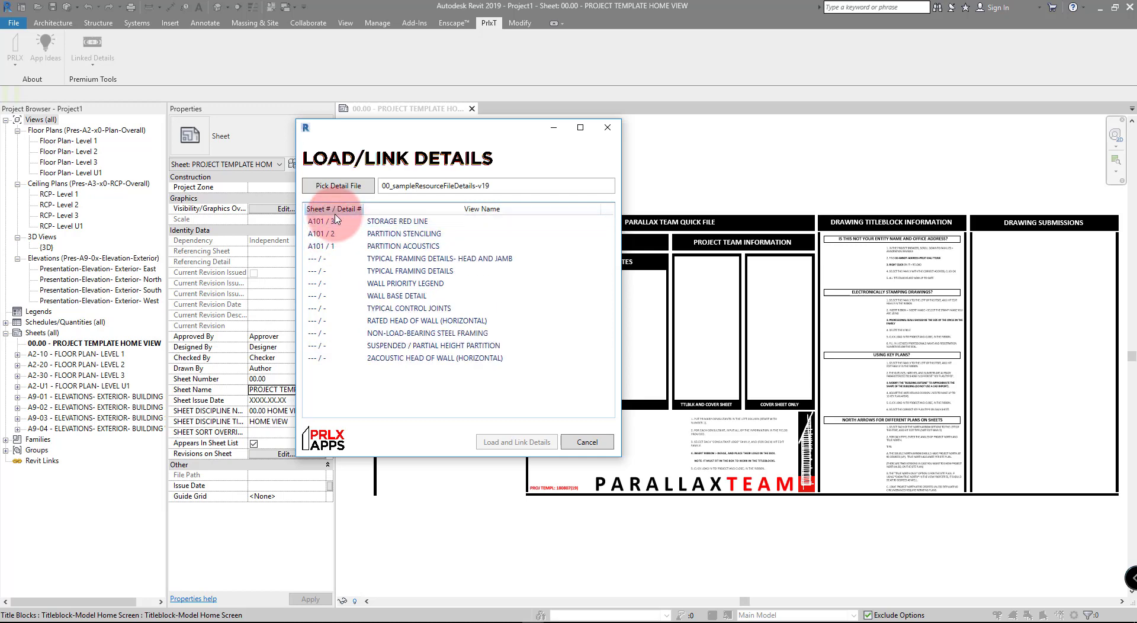
{"action": "left_click", "coordinate": [335, 212]}
{"action": "left_click", "coordinate": [335, 212]}
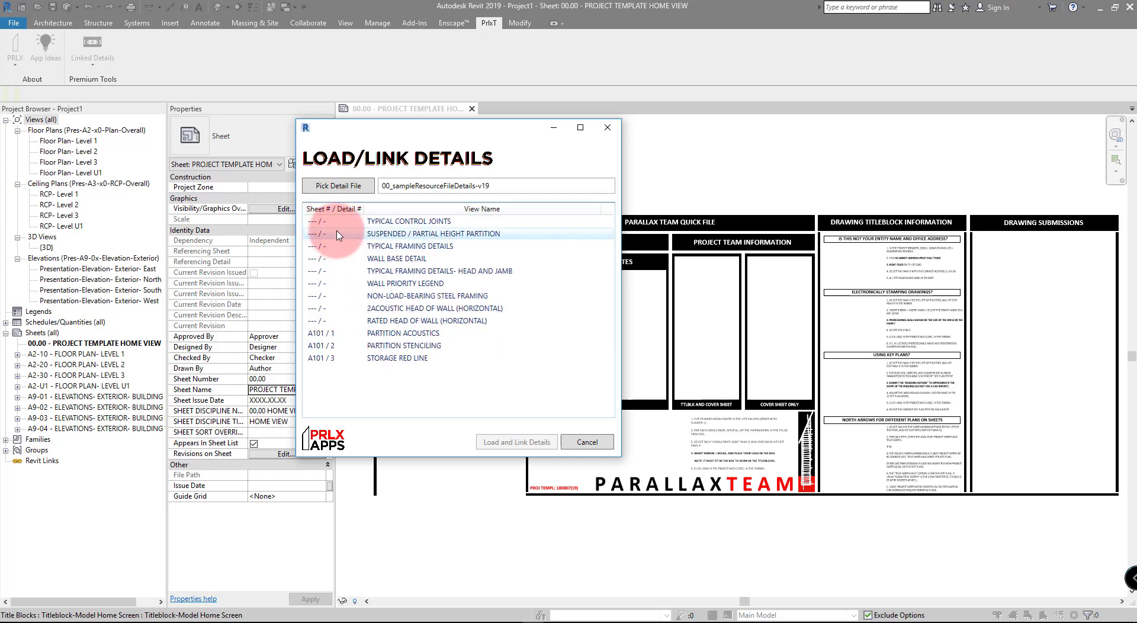
Step: Sort by view name and link 2ACOUSTIC HEAD OF WALL, NON-LOAD-BEARING STEEL FRAMING and PARTITION ACOUSTICS
{"action": "left_click", "coordinate": [396, 212]}
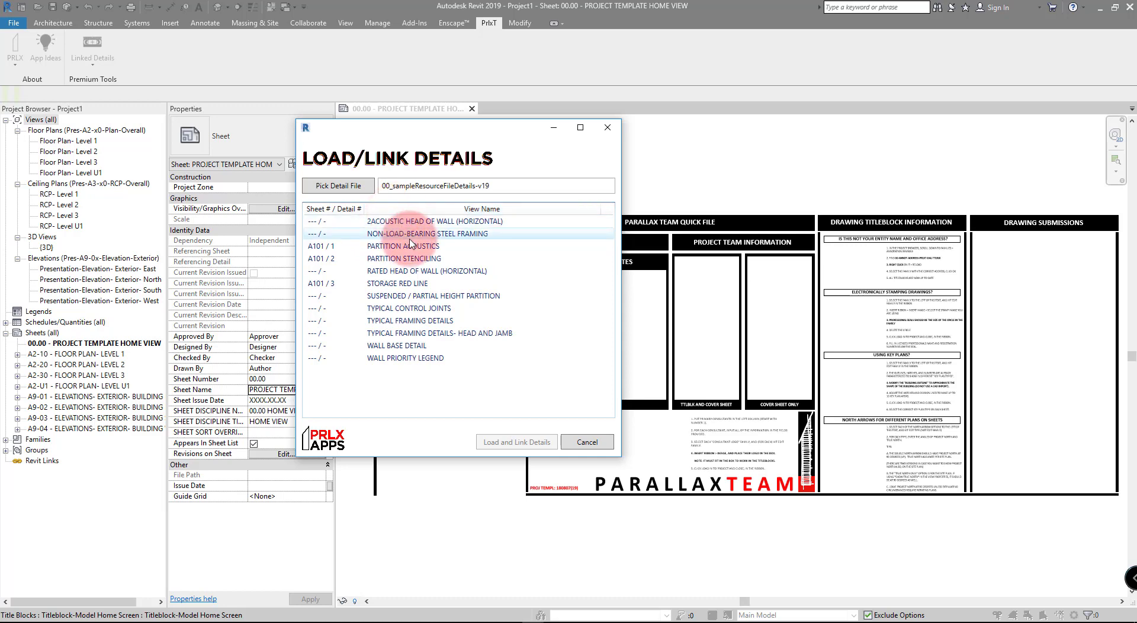
{"action": "left_click_drag", "start_coordinate": [355, 223], "coordinate": [415, 246]}
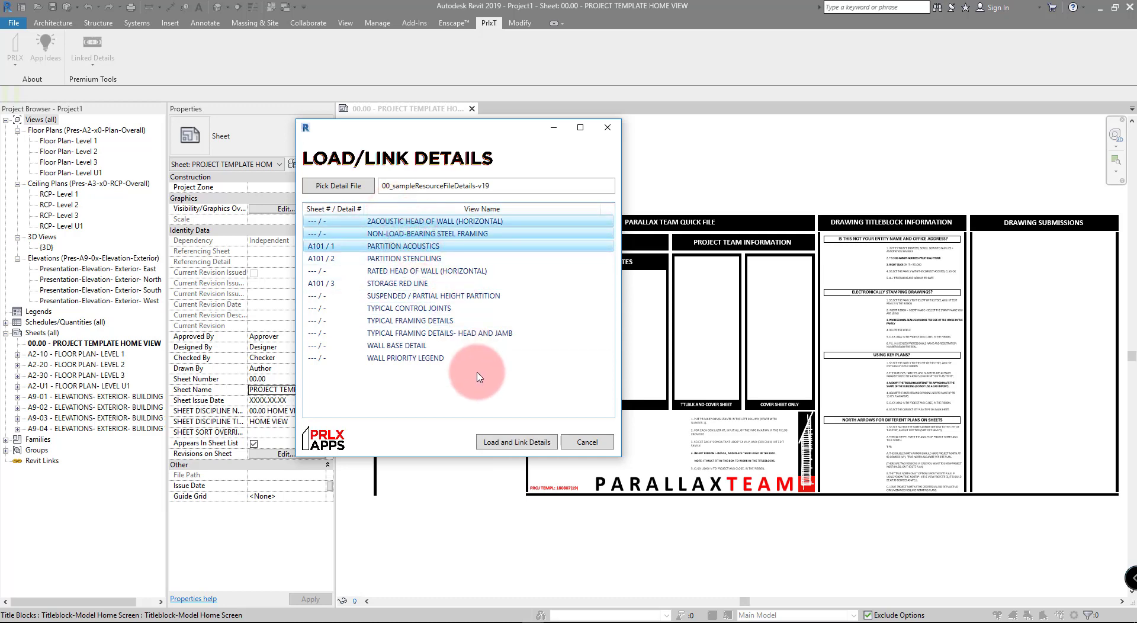
{"action": "left_click", "coordinate": [529, 446]}
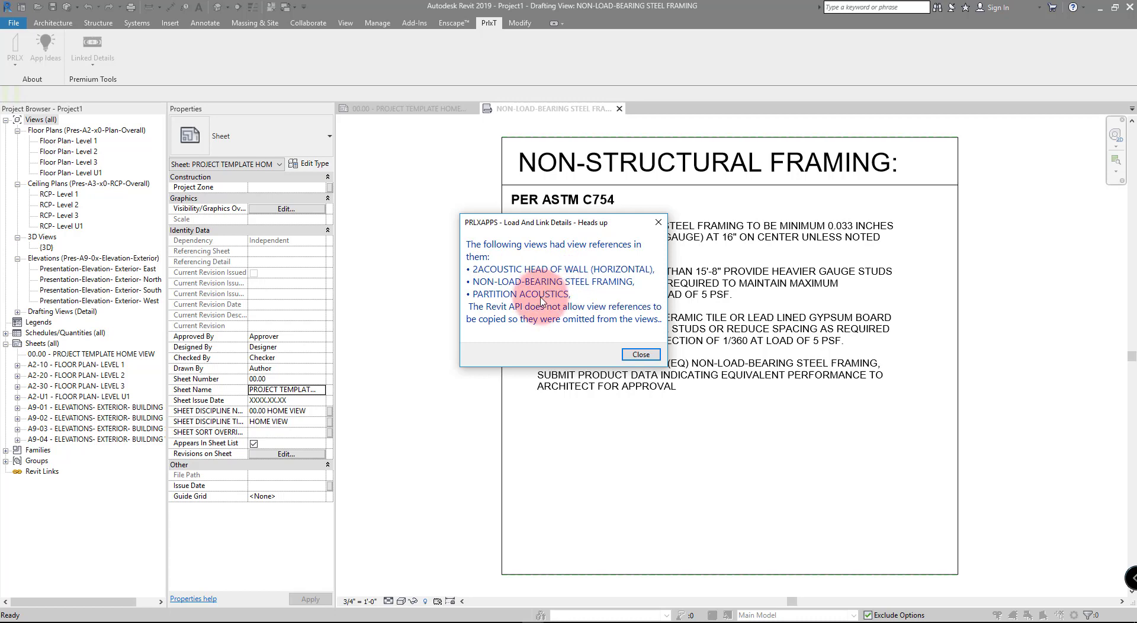
Step: Close the Heads up message about omitted view references
{"action": "left_click", "coordinate": [643, 356]}
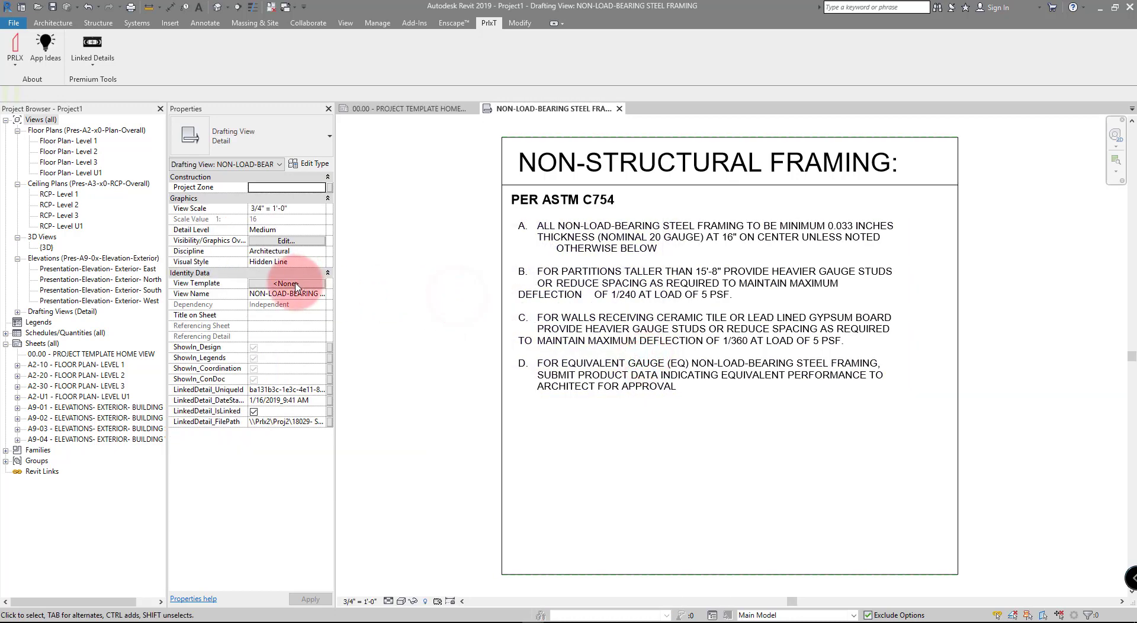
Step: Open the 2ACOUSTIC HEAD OF WALL, NON-LOAD-BEARING STEEL FRAMING and PARTITION ACOUSTICS views and check their link date stamps
{"action": "left_click", "coordinate": [17, 311]}
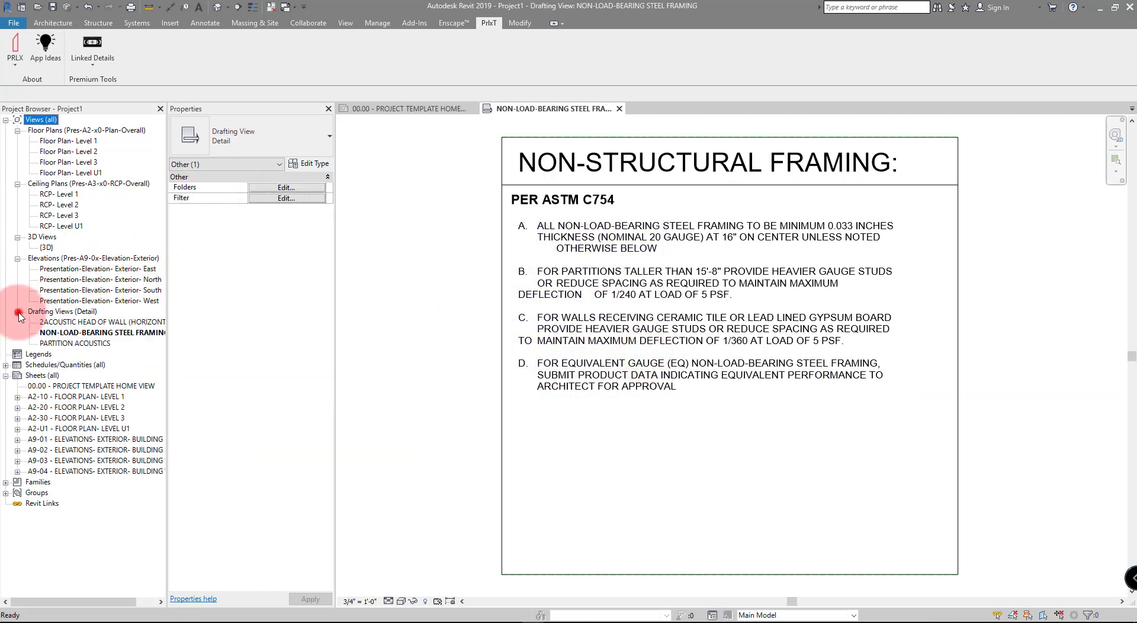
{"action": "double_click", "coordinate": [74, 323]}
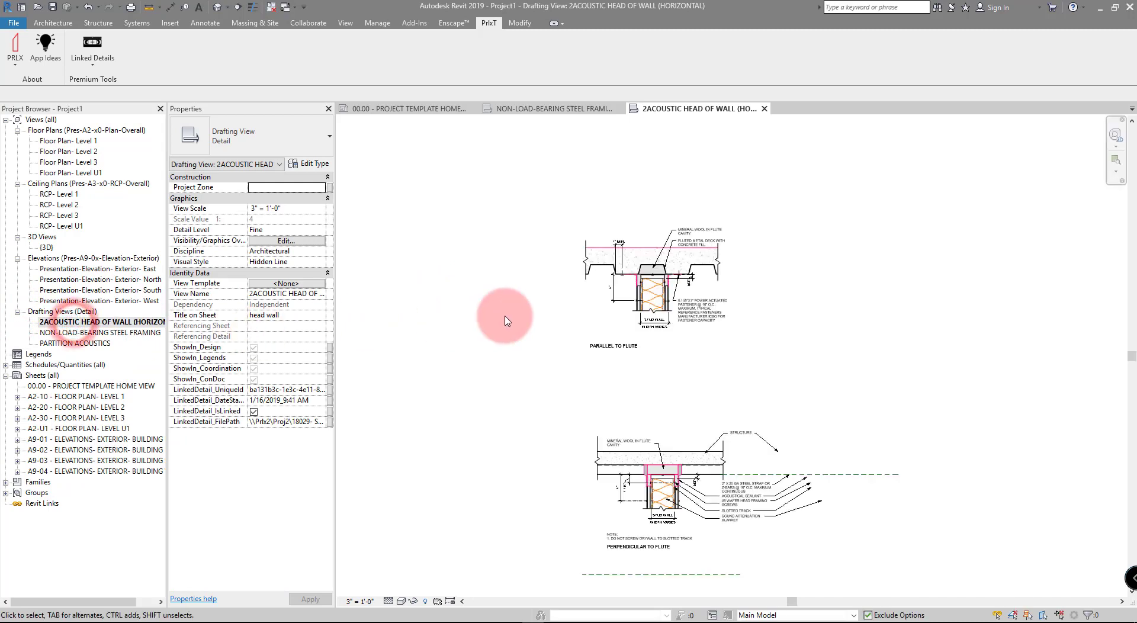
{"action": "double_click", "coordinate": [148, 332]}
{"action": "double_click", "coordinate": [75, 343]}
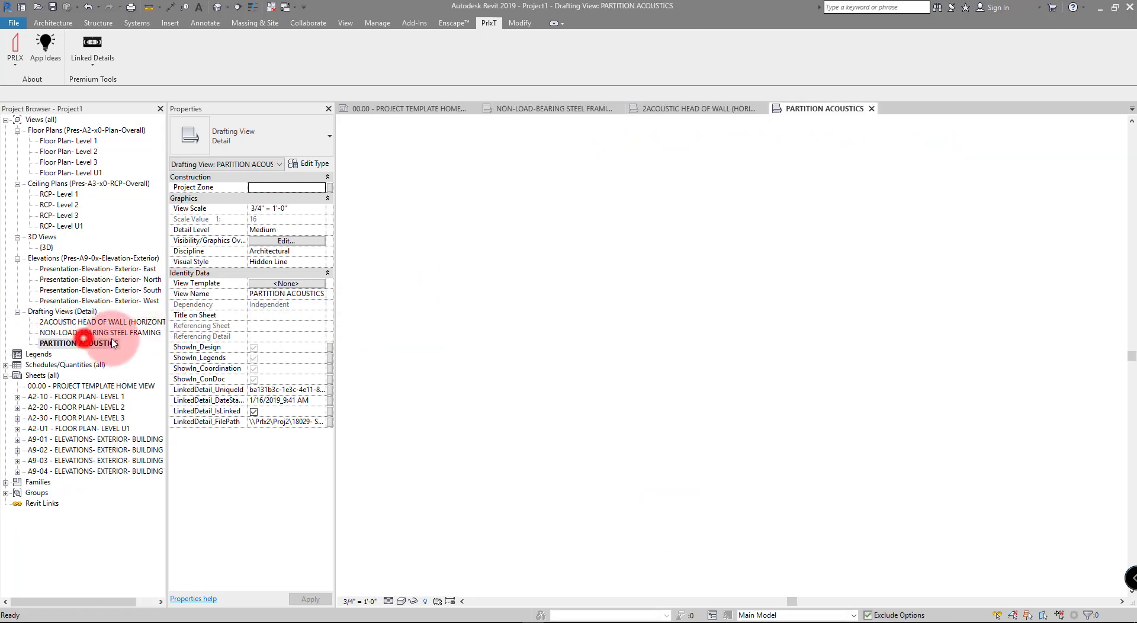
{"action": "scroll", "coordinate": [383, 303], "scroll_direction": "down", "scroll_amount": 1}
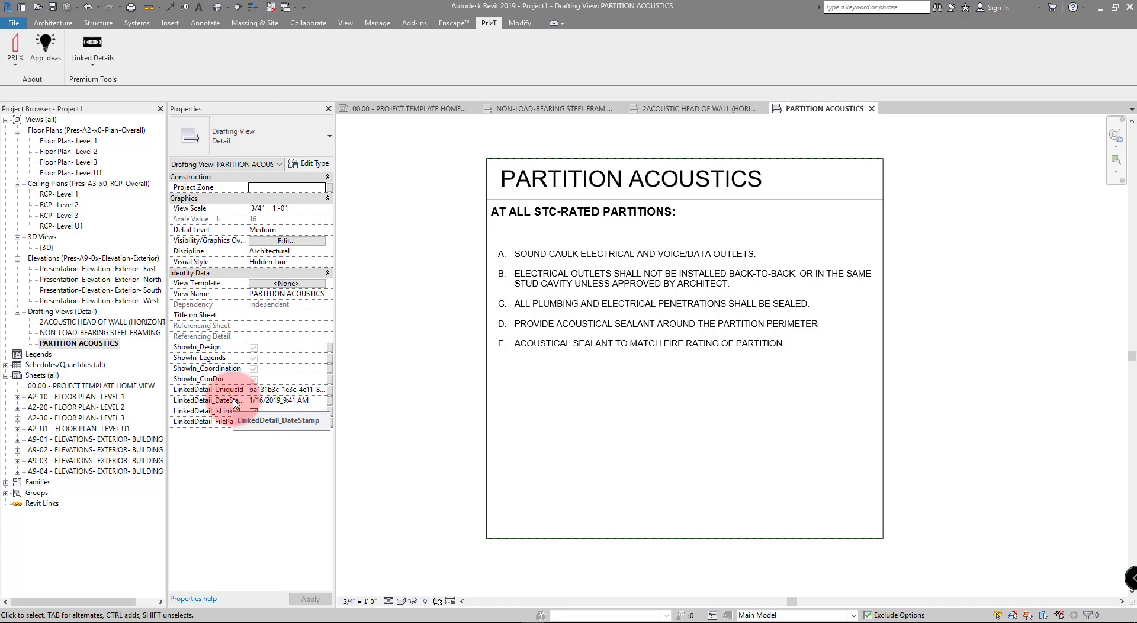
{"action": "left_click", "coordinate": [314, 401]}
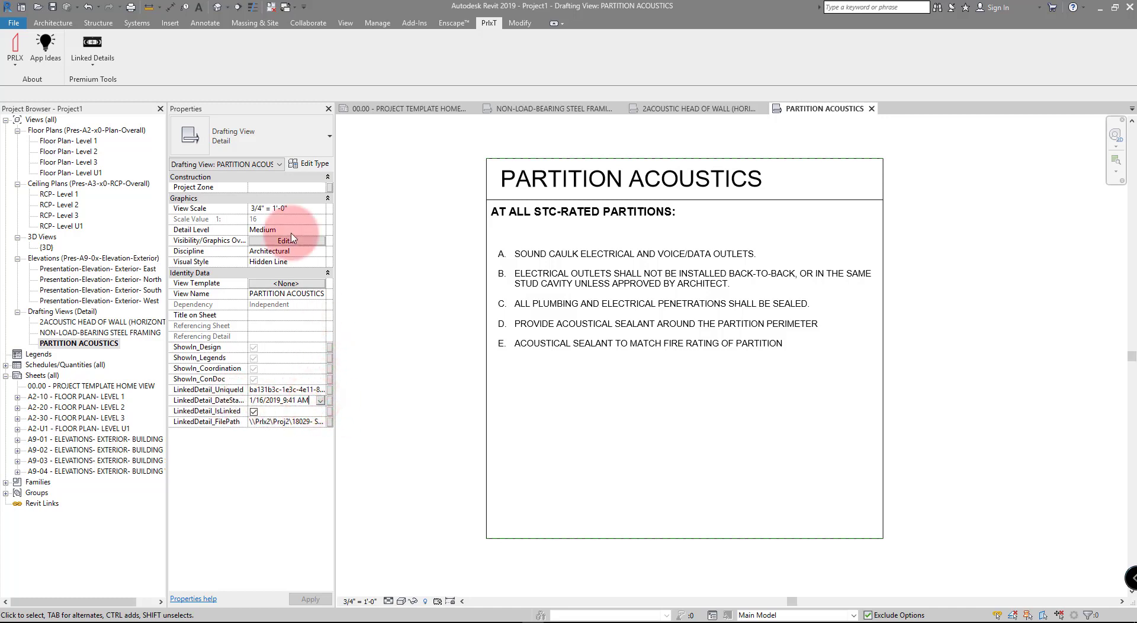
Step: Undo the detail linking, then redo it to restore the linked drafting views
{"action": "left_click", "coordinate": [96, 6]}
{"action": "left_click", "coordinate": [110, 23]}
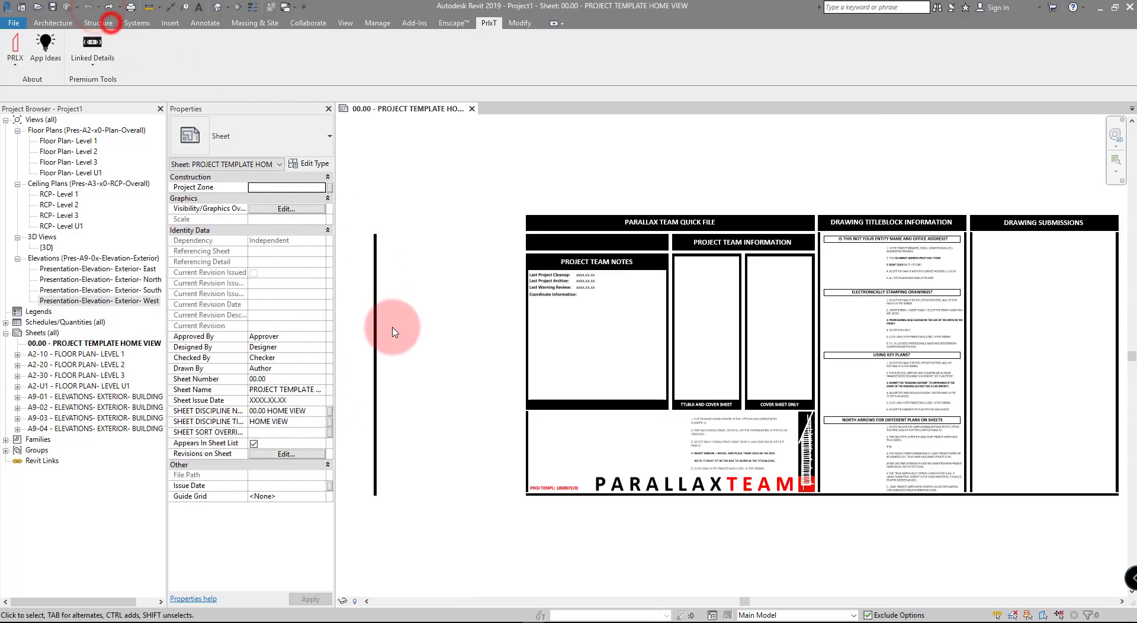
{"action": "left_click", "coordinate": [393, 329]}
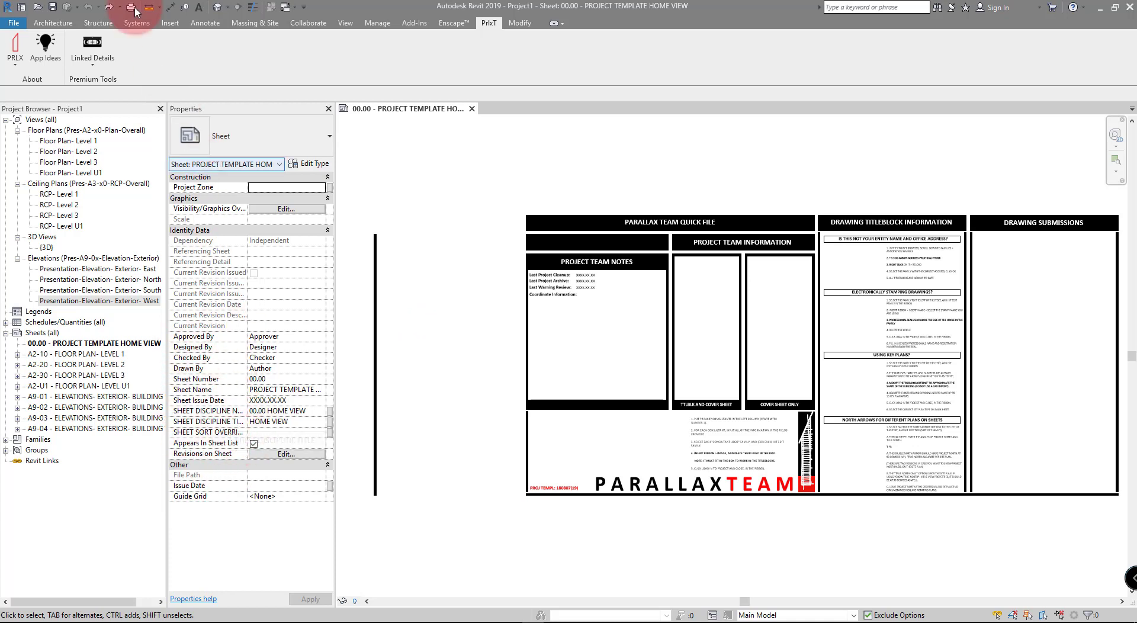
{"action": "left_click", "coordinate": [108, 6]}
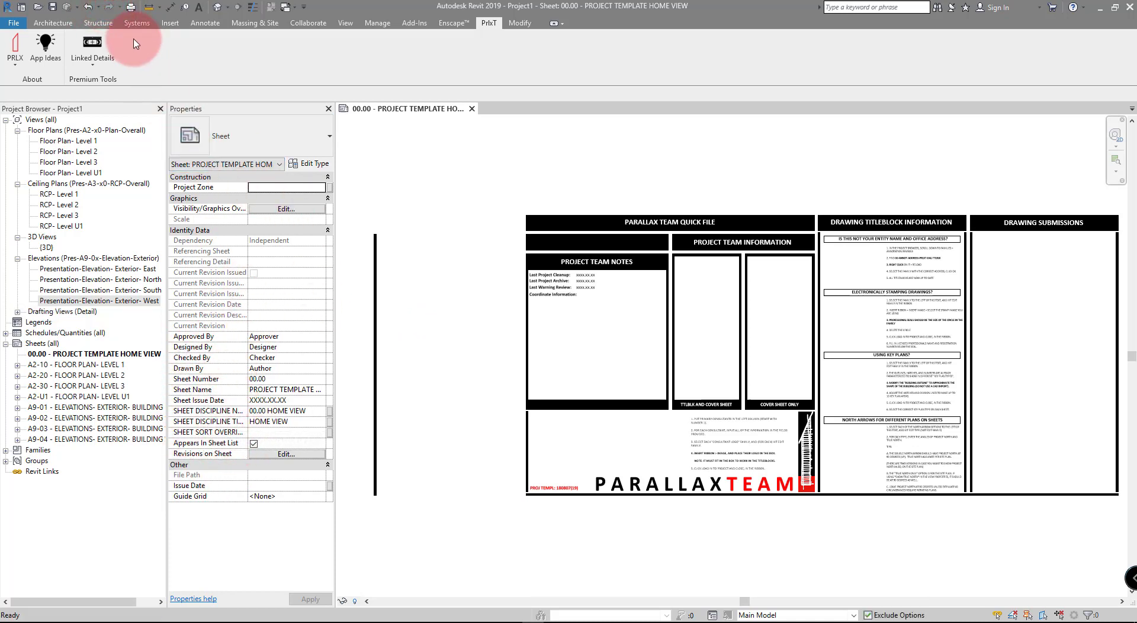
Step: Expand Drafting Views and open the PARTITION ACOUSTICS drafting view
{"action": "left_click", "coordinate": [438, 318]}
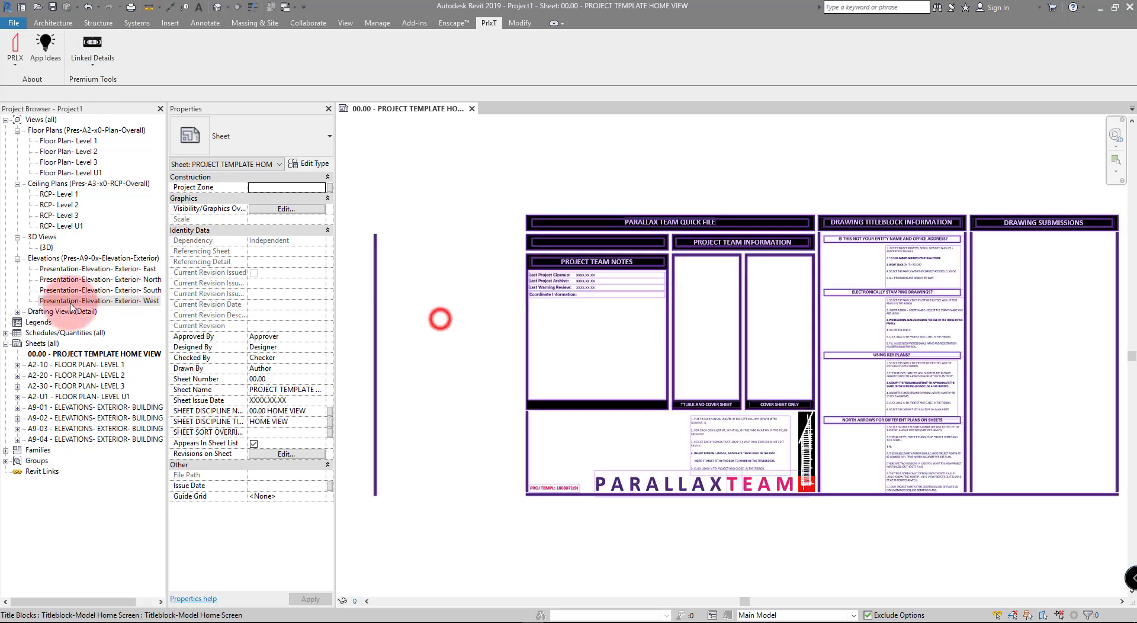
{"action": "left_click", "coordinate": [18, 312]}
{"action": "double_click", "coordinate": [83, 342]}
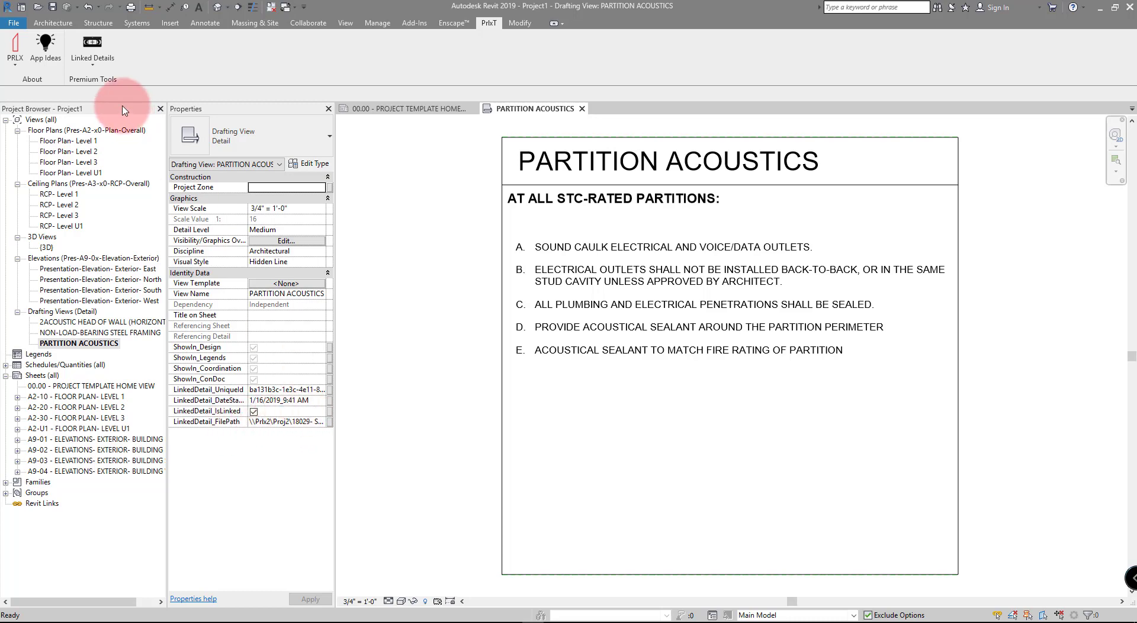
Step: Load the detail list from 00_sampleResourceFileDetails-v19.rvt in Load/Link Details
{"action": "left_click", "coordinate": [98, 67]}
{"action": "left_click", "coordinate": [110, 84]}
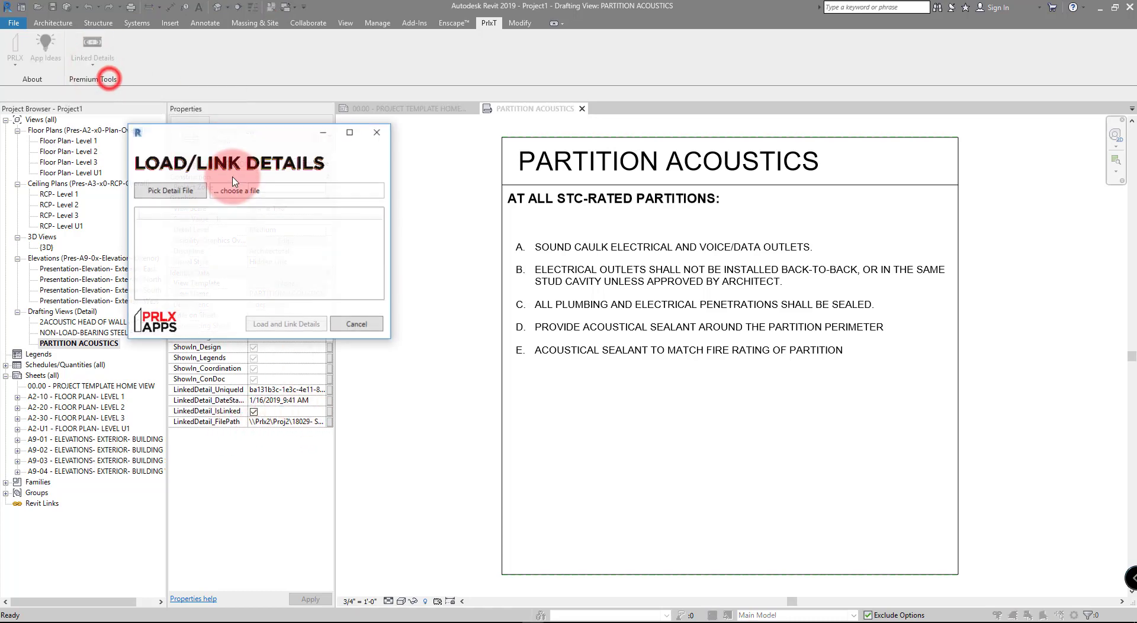
{"action": "left_click", "coordinate": [201, 191]}
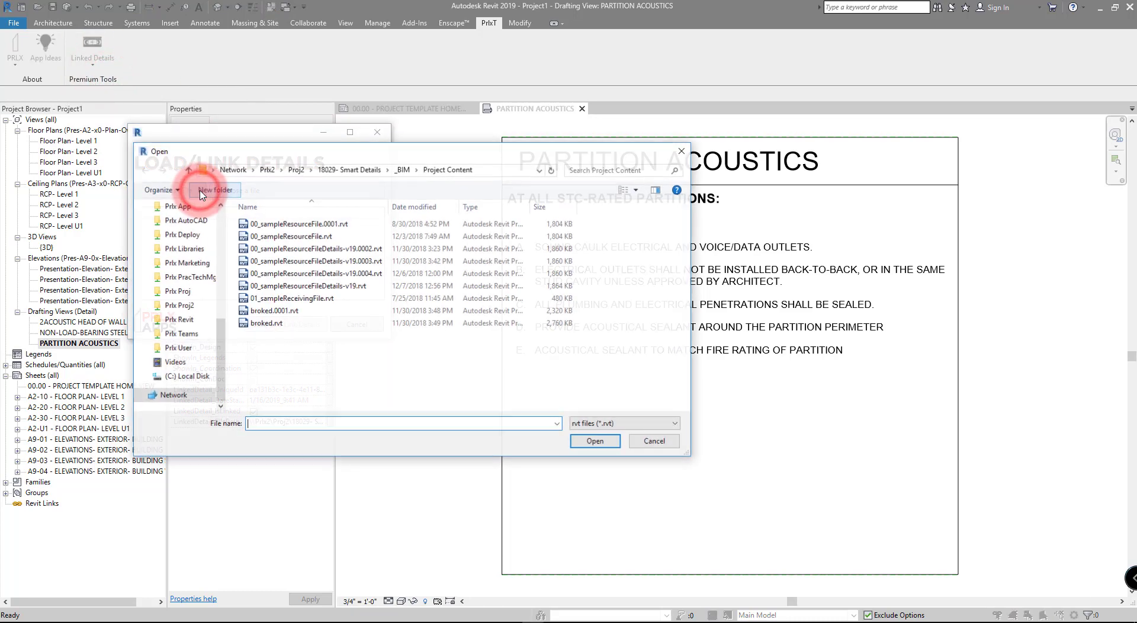
{"action": "left_click", "coordinate": [353, 286]}
{"action": "left_click", "coordinate": [596, 441]}
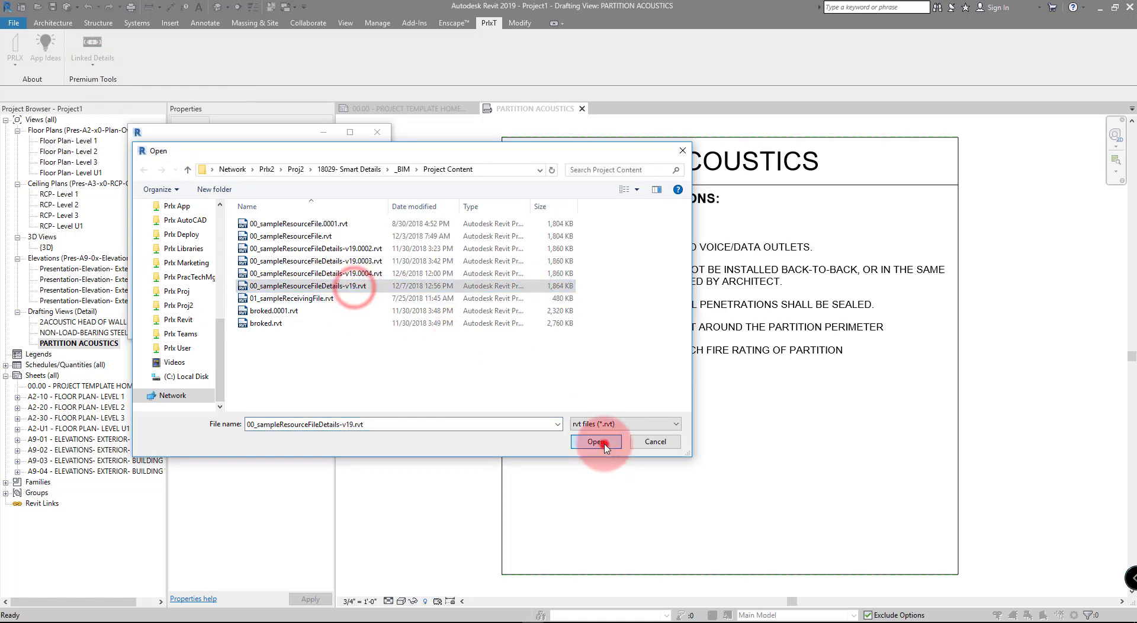
Step: Link TYPICAL FRAMING DETAILS- HEAD AND JAMB, WALL BASE DETAIL and WALL PRIORITY LEGEND
{"action": "left_click_drag", "start_coordinate": [393, 342], "coordinate": [462, 437]}
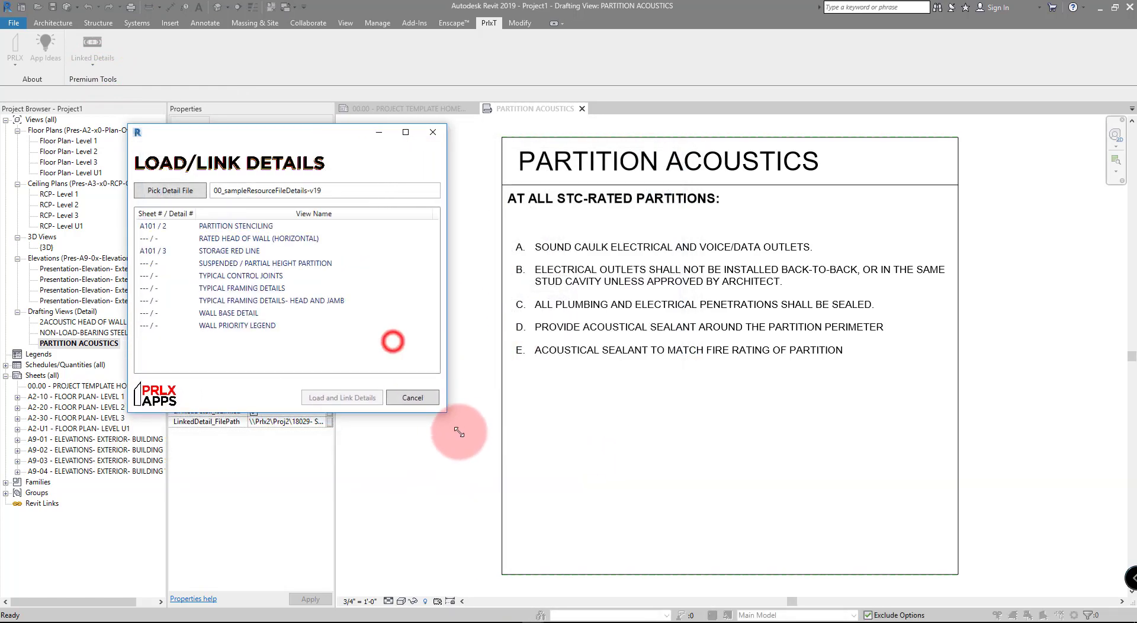
{"action": "left_click", "coordinate": [325, 214]}
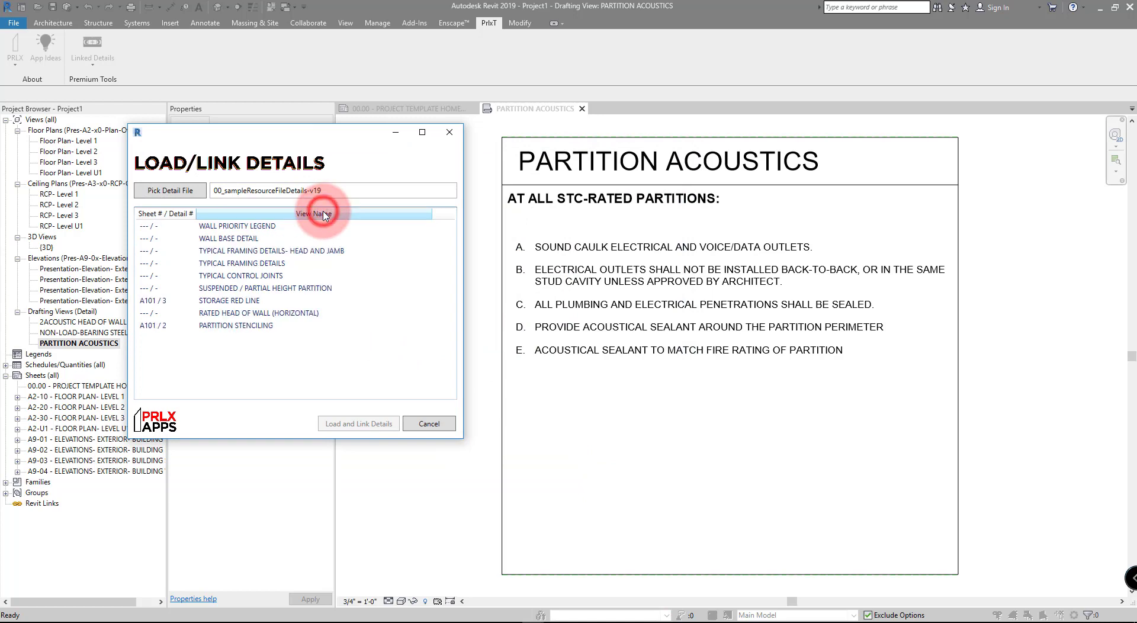
{"action": "left_click", "coordinate": [325, 214]}
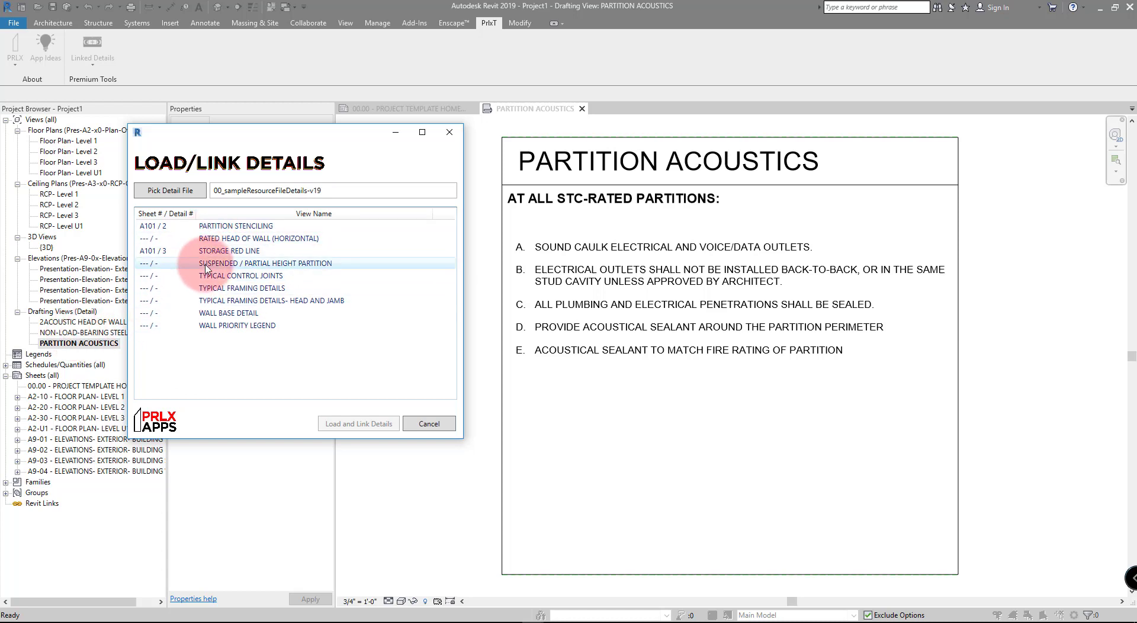
{"action": "left_click", "coordinate": [237, 325]}
{"action": "left_click", "coordinate": [255, 300], "text": "shift"}
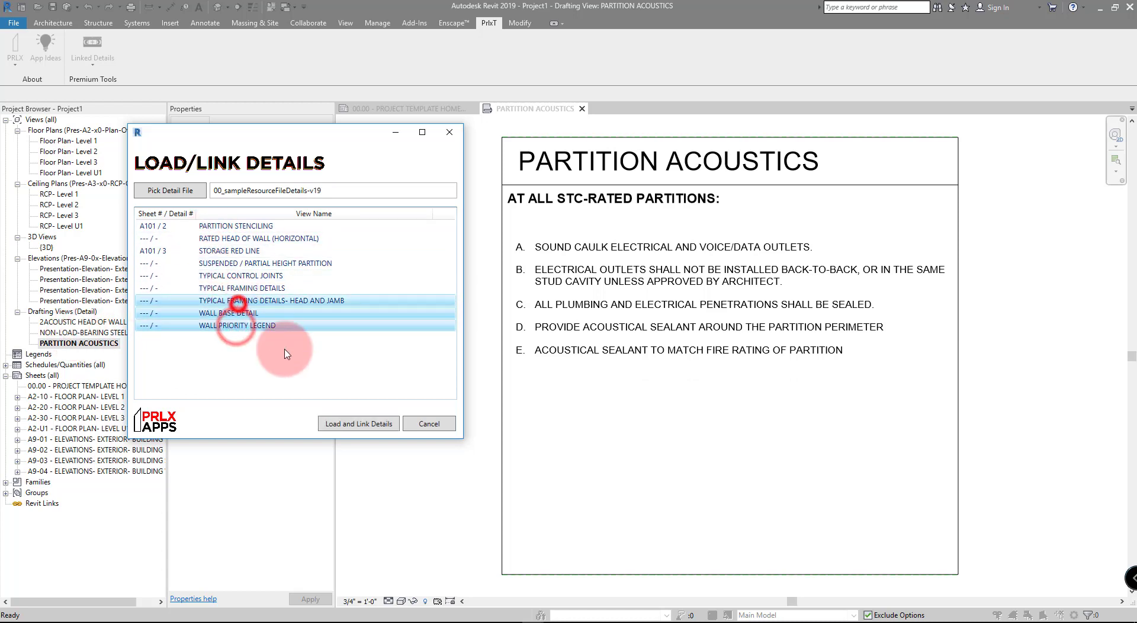
{"action": "left_click", "coordinate": [358, 422]}
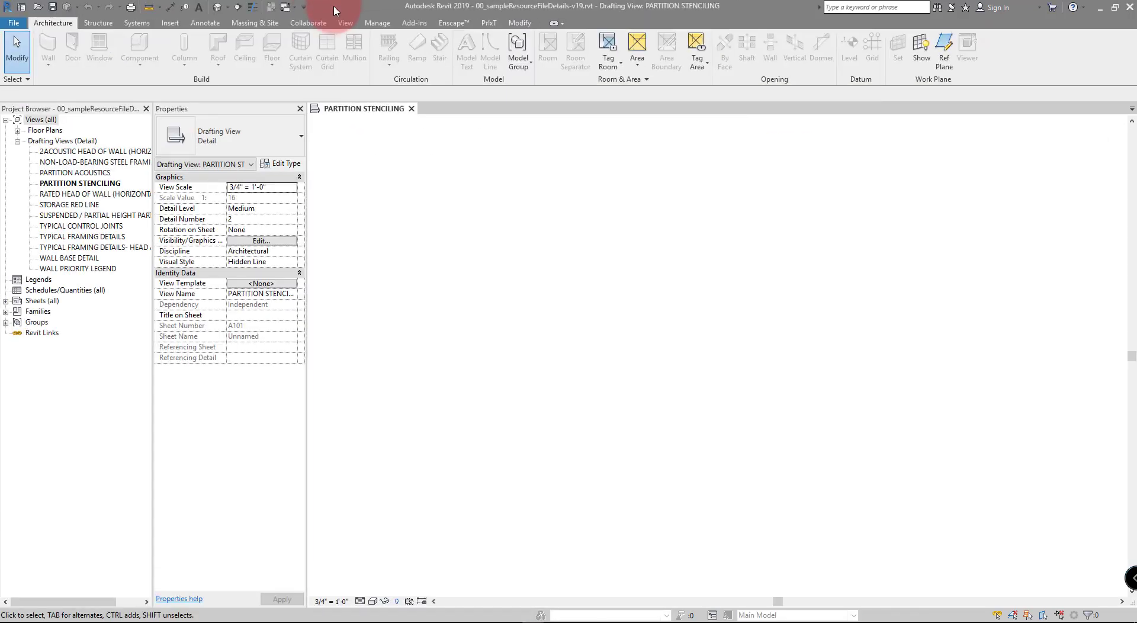
Step: Switch to the resource file and open its WALL PRIORITY LEGEND view
{"action": "left_click", "coordinate": [112, 183]}
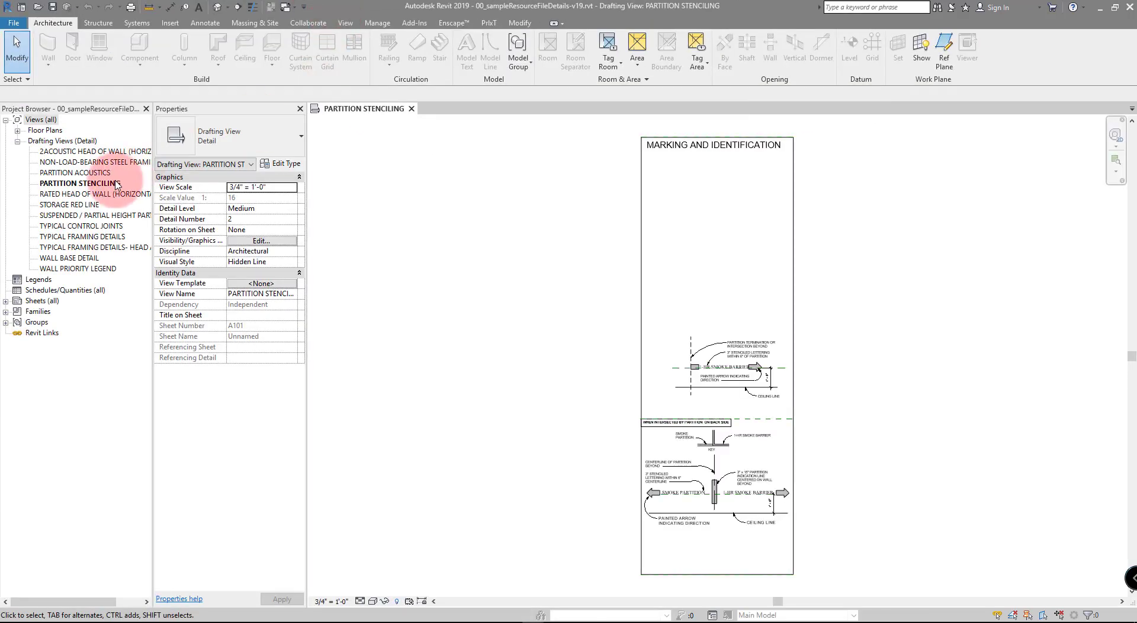
{"action": "left_click", "coordinate": [105, 269]}
{"action": "double_click", "coordinate": [105, 268]}
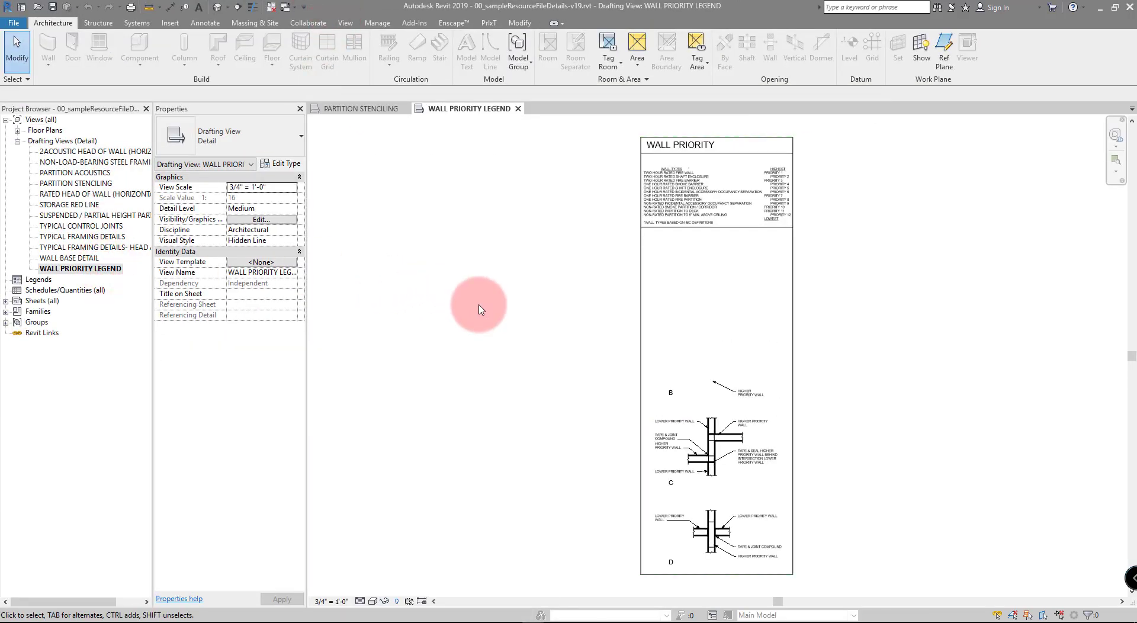
Step: Move details B, C and D right of the sheet border and save the resource file
{"action": "mouse_move", "coordinate": [509, 303]}
{"action": "left_mouse_down"}
{"action": "mouse_move", "coordinate": [654, 368]}
{"action": "mouse_move", "coordinate": [773, 496]}
{"action": "mouse_move", "coordinate": [767, 538]}
{"action": "left_mouse_up"}
{"action": "mouse_move", "coordinate": [682, 430]}
{"action": "left_mouse_down"}
{"action": "mouse_move", "coordinate": [681, 409]}
{"action": "mouse_move", "coordinate": [880, 304]}
{"action": "mouse_move", "coordinate": [892, 326]}
{"action": "left_mouse_up"}
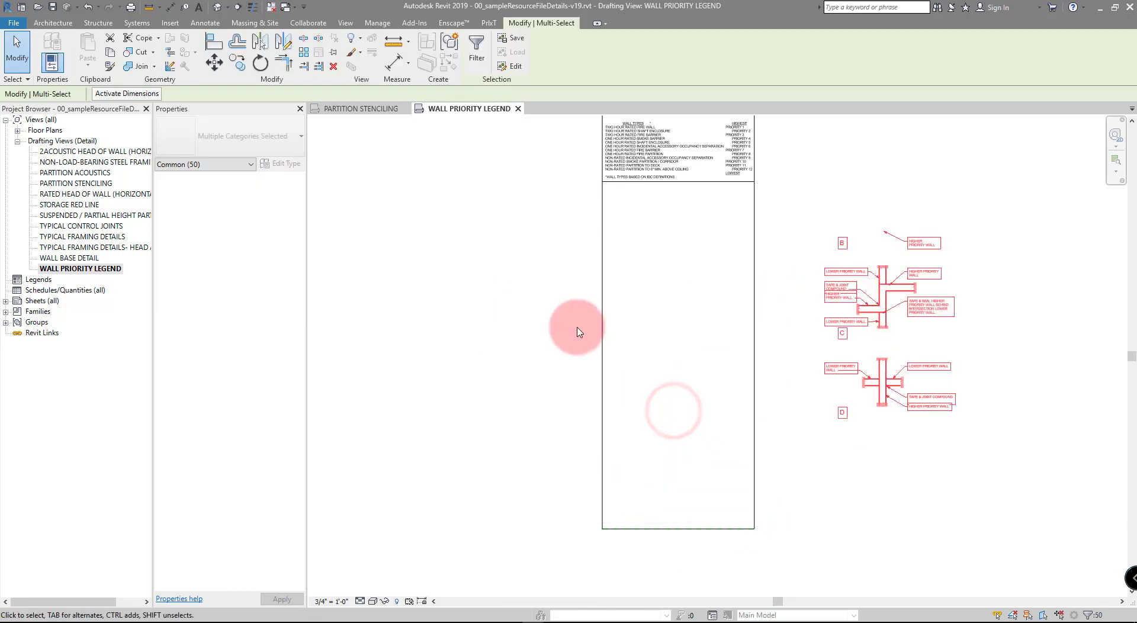
{"action": "left_click", "coordinate": [508, 324]}
{"action": "middle_click_drag", "start_coordinate": [540, 326], "coordinate": [445, 335]}
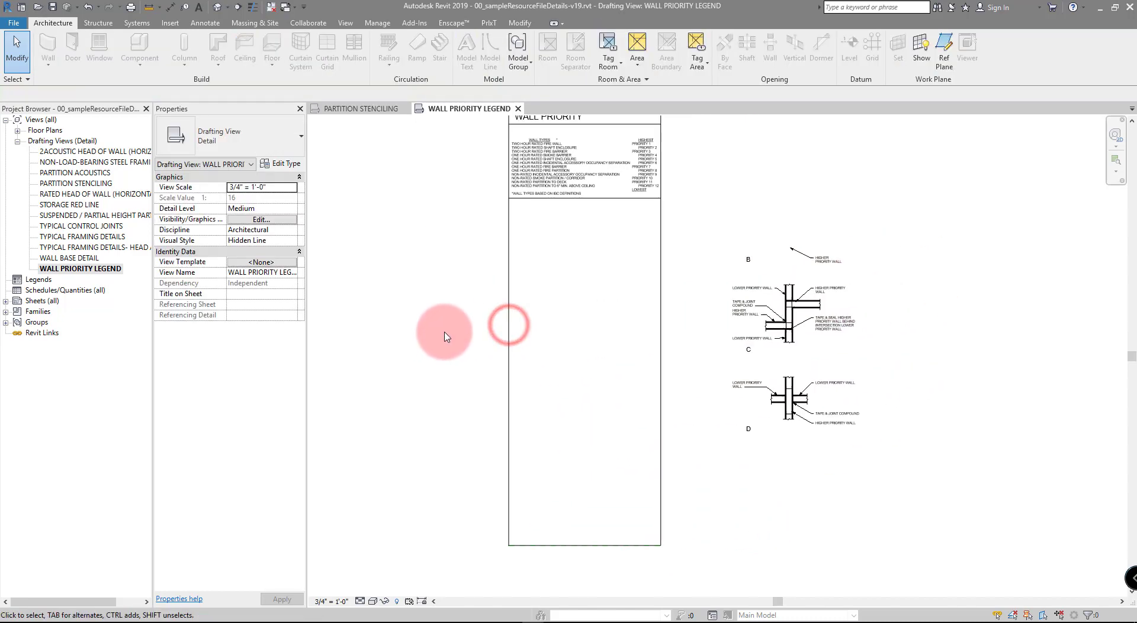
{"action": "left_click", "coordinate": [52, 9]}
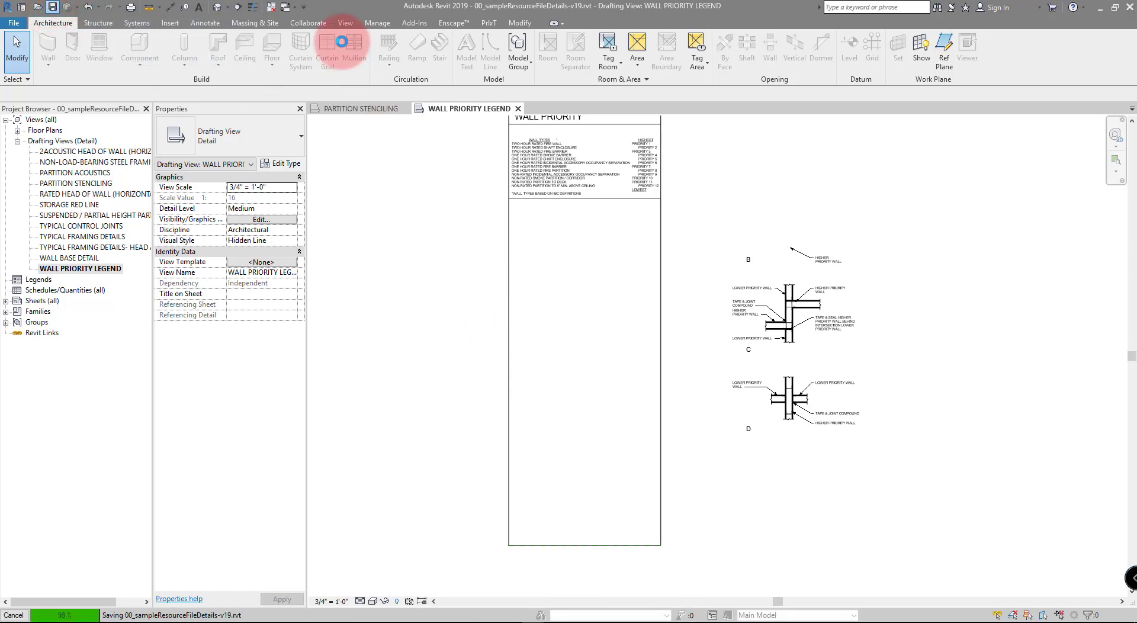
Step: Return to Project1 and open the PrlxT Update Linked Details list
{"action": "mouse_move", "coordinate": [375, 13]}
{"action": "left_mouse_down"}
{"action": "mouse_move", "coordinate": [302, 87]}
{"action": "mouse_move", "coordinate": [376, 8]}
{"action": "left_mouse_up"}
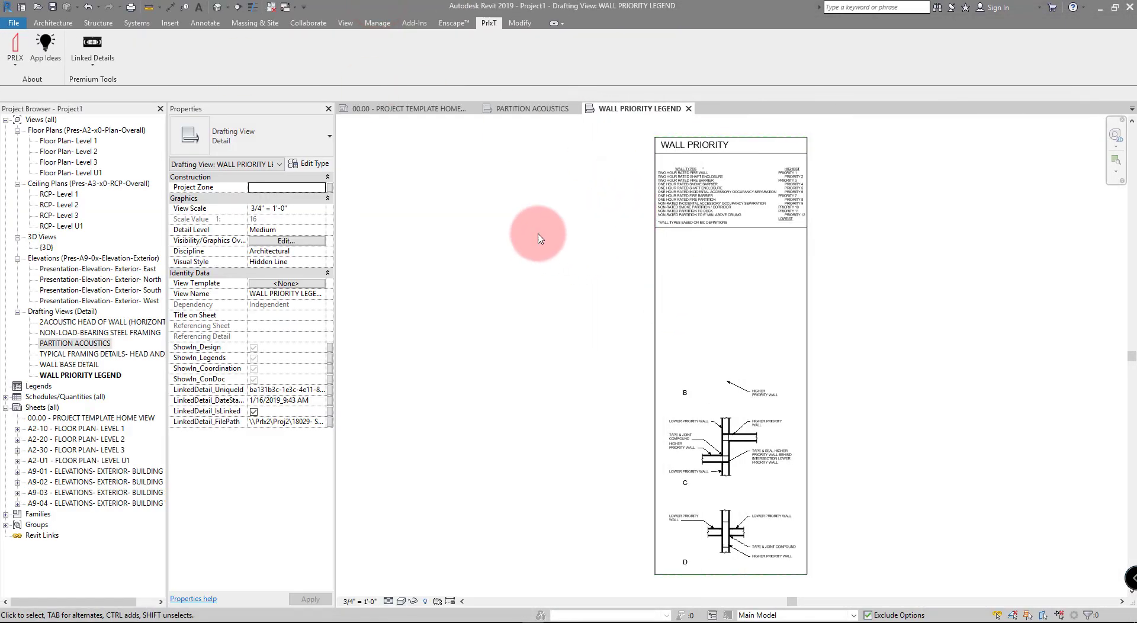
{"action": "left_click", "coordinate": [96, 67]}
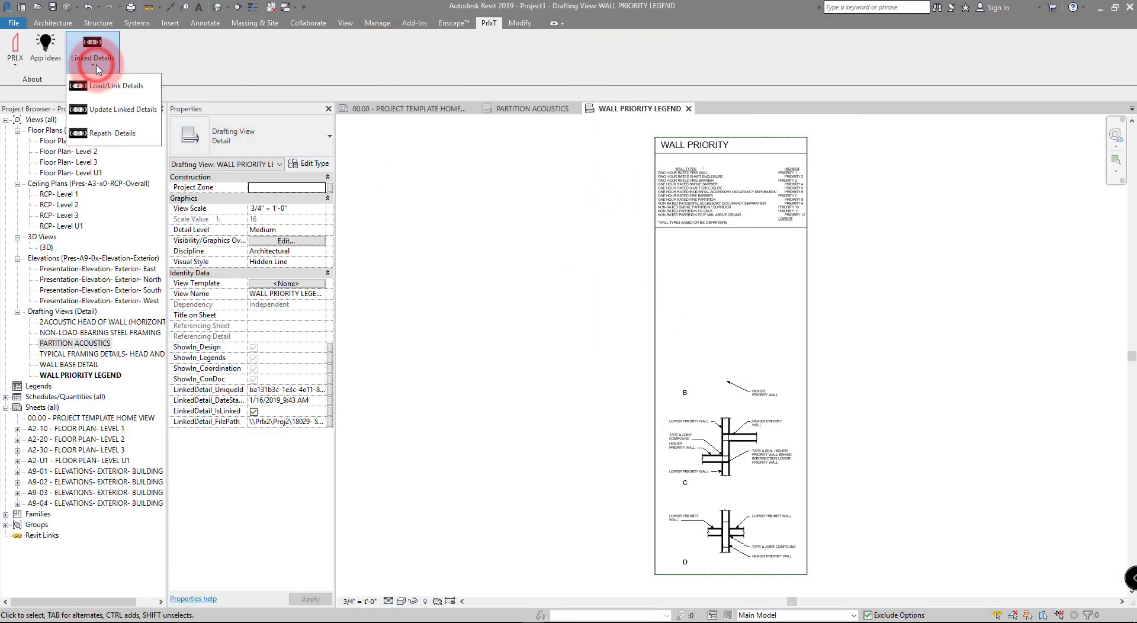
{"action": "left_click", "coordinate": [125, 106]}
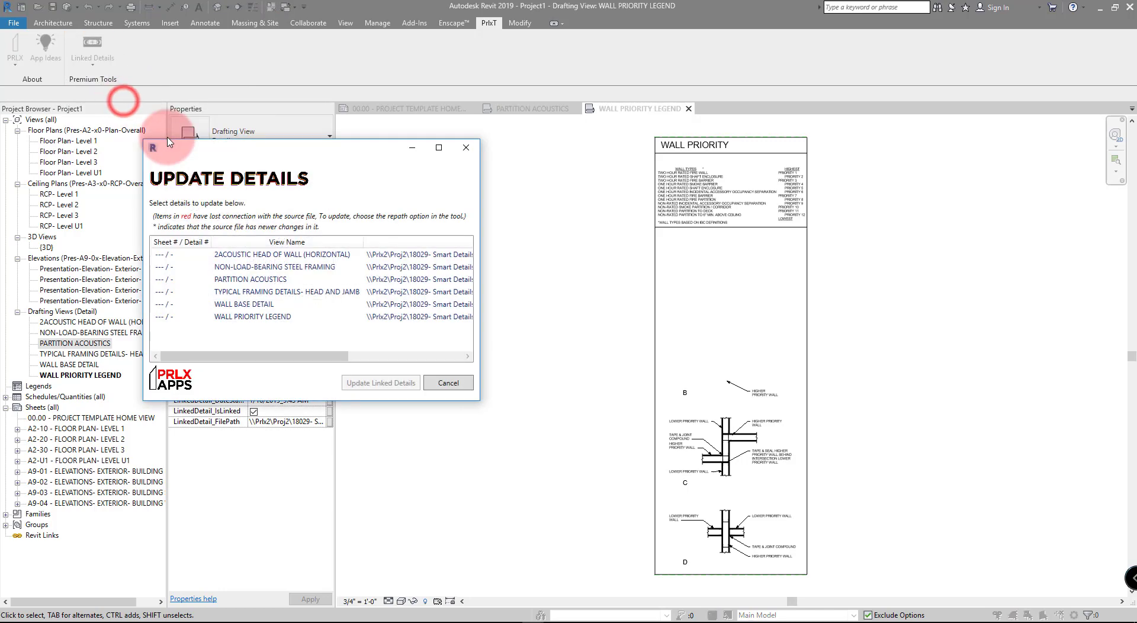
{"action": "left_click_drag", "start_coordinate": [212, 152], "coordinate": [265, 146]}
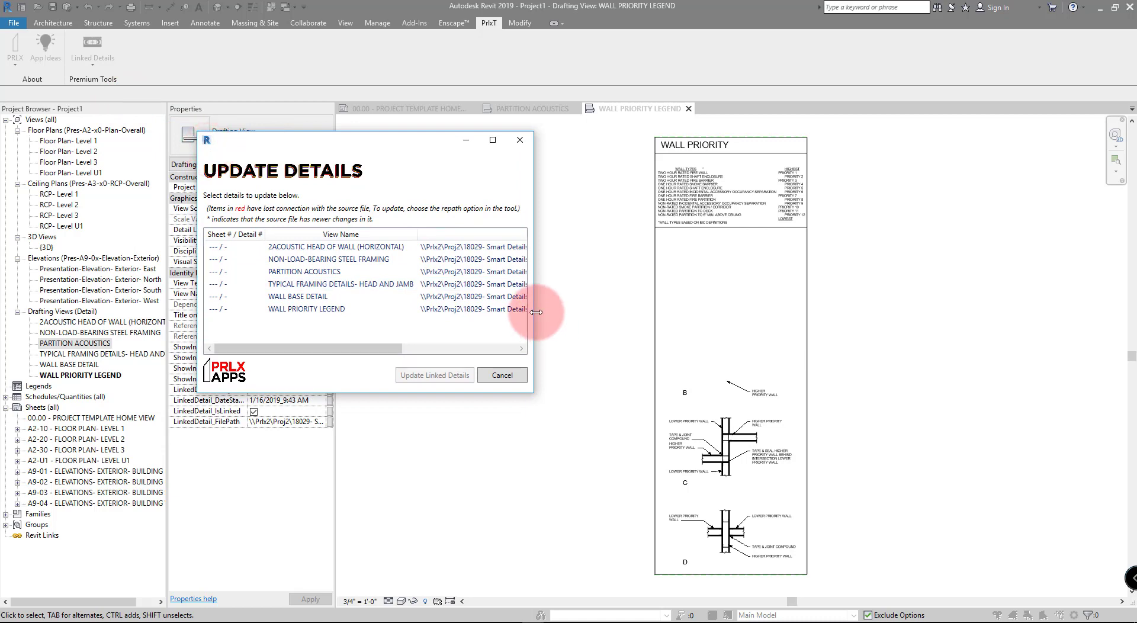
Step: Show full linked file paths and update WALL PRIORITY LEGEND from its source file
{"action": "left_click_drag", "start_coordinate": [533, 311], "coordinate": [726, 329]}
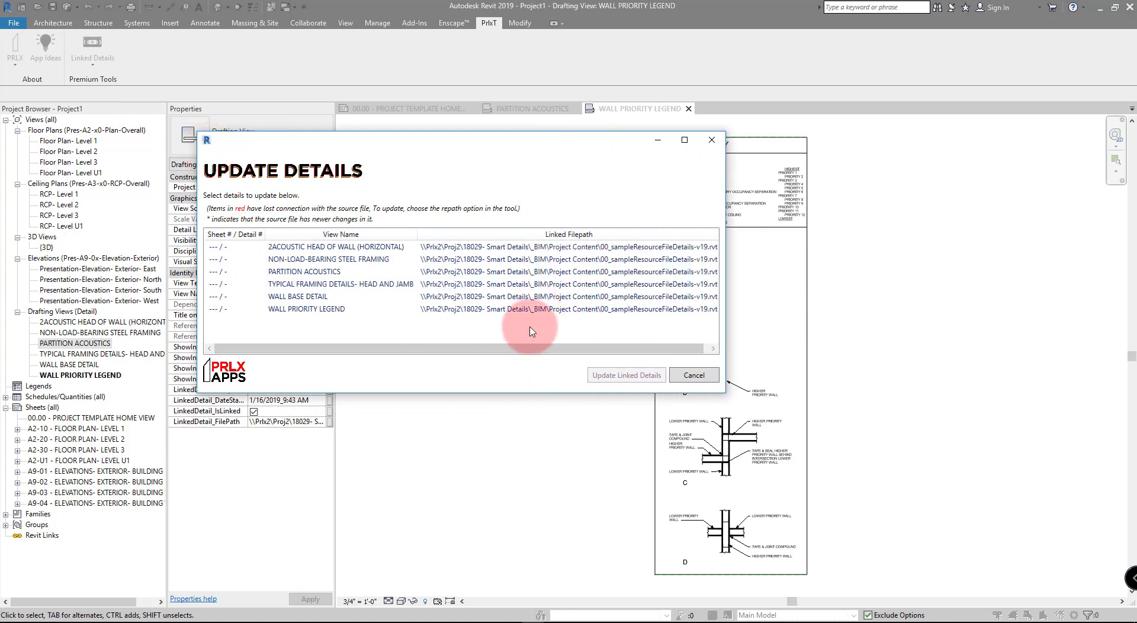
{"action": "left_click", "coordinate": [323, 275]}
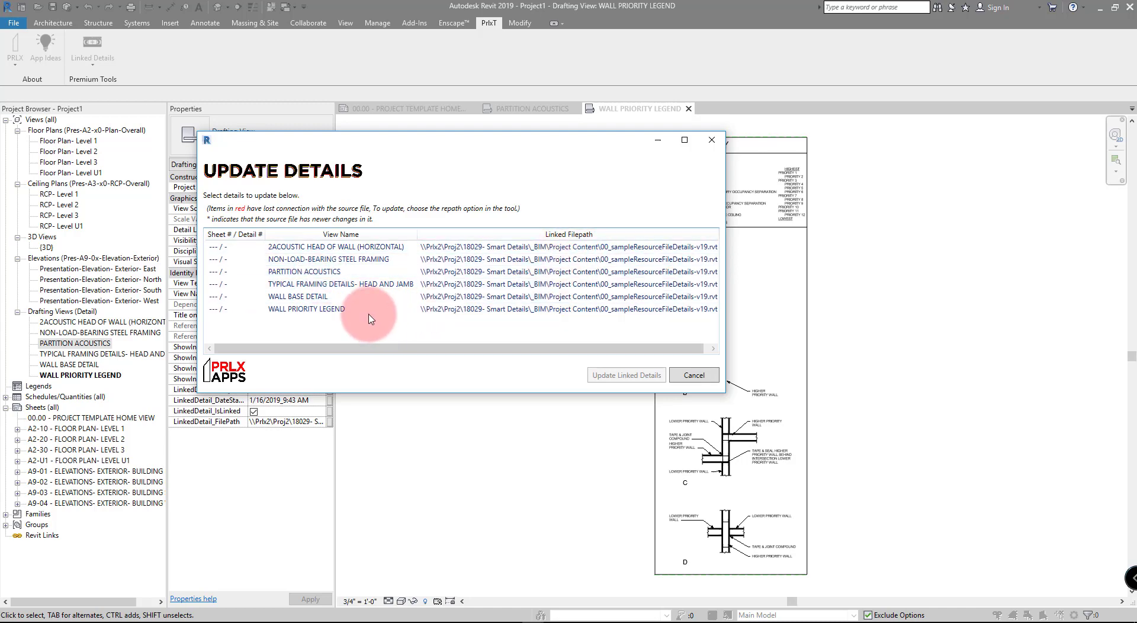
{"action": "left_click", "coordinate": [322, 310]}
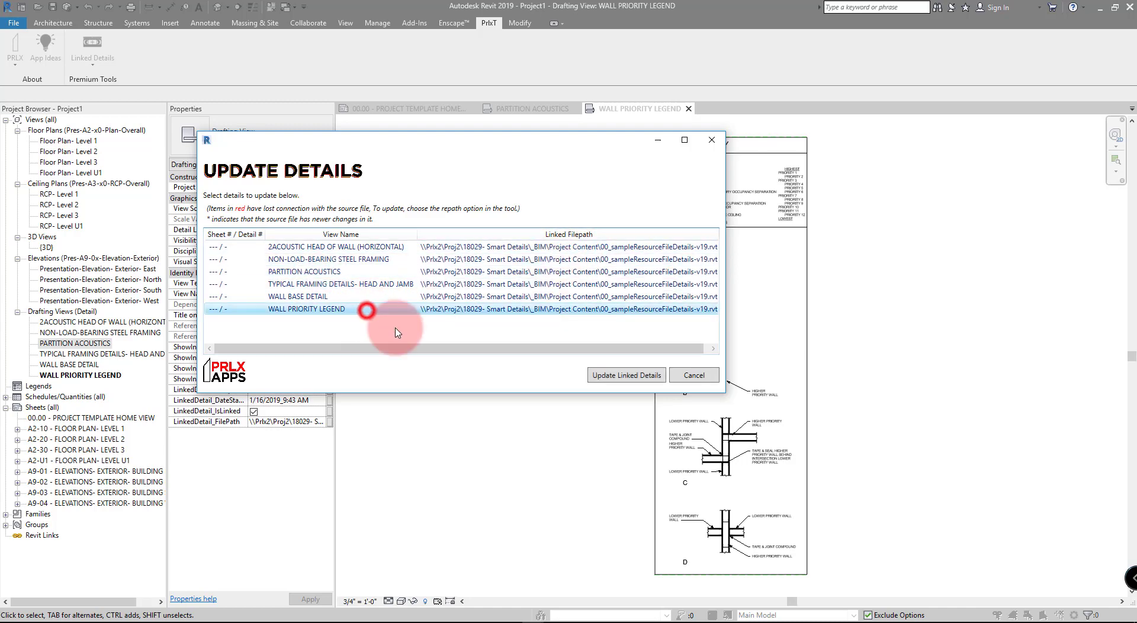
{"action": "left_click", "coordinate": [603, 377]}
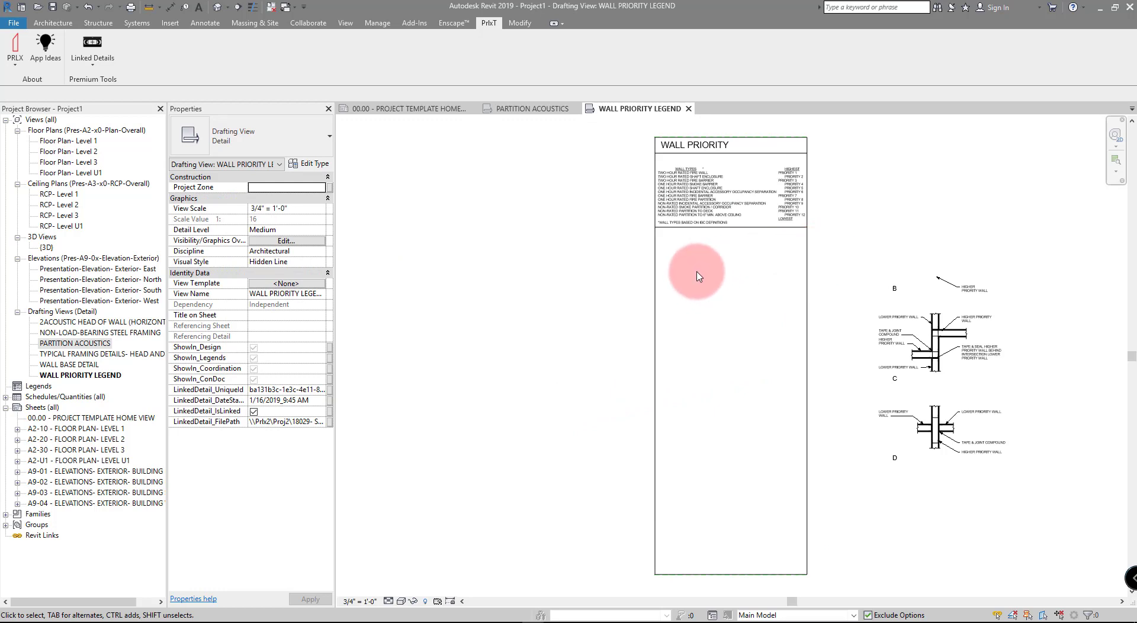
Step: Undo the linked-view update and clear the legend's linked flag in Properties
{"action": "left_click", "coordinate": [98, 8]}
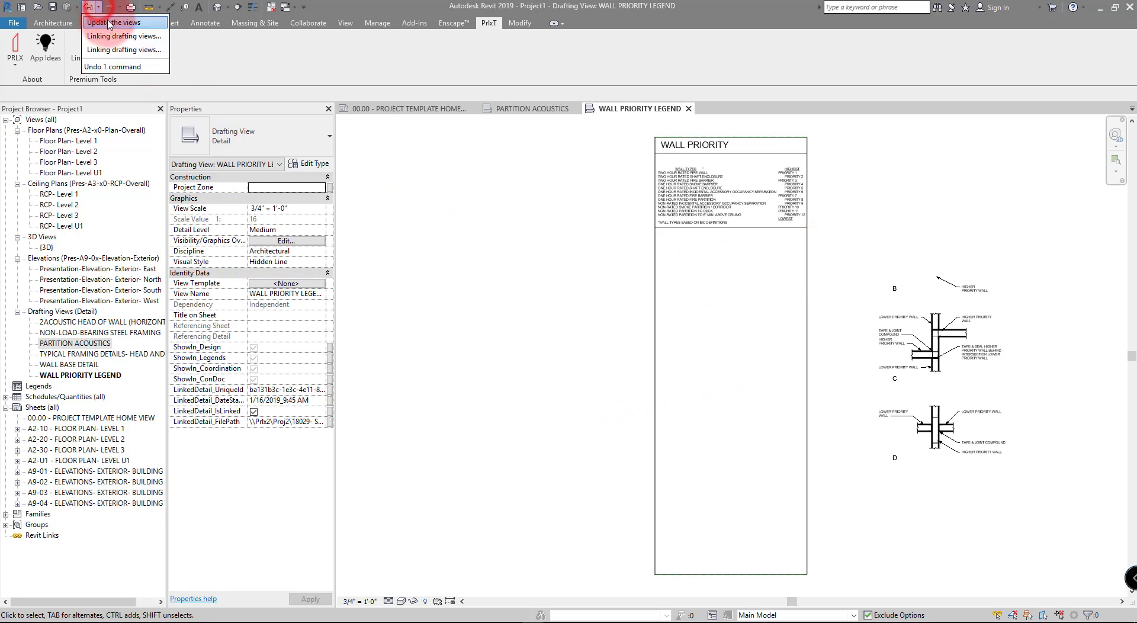
{"action": "left_click", "coordinate": [110, 23]}
{"action": "left_click", "coordinate": [421, 278]}
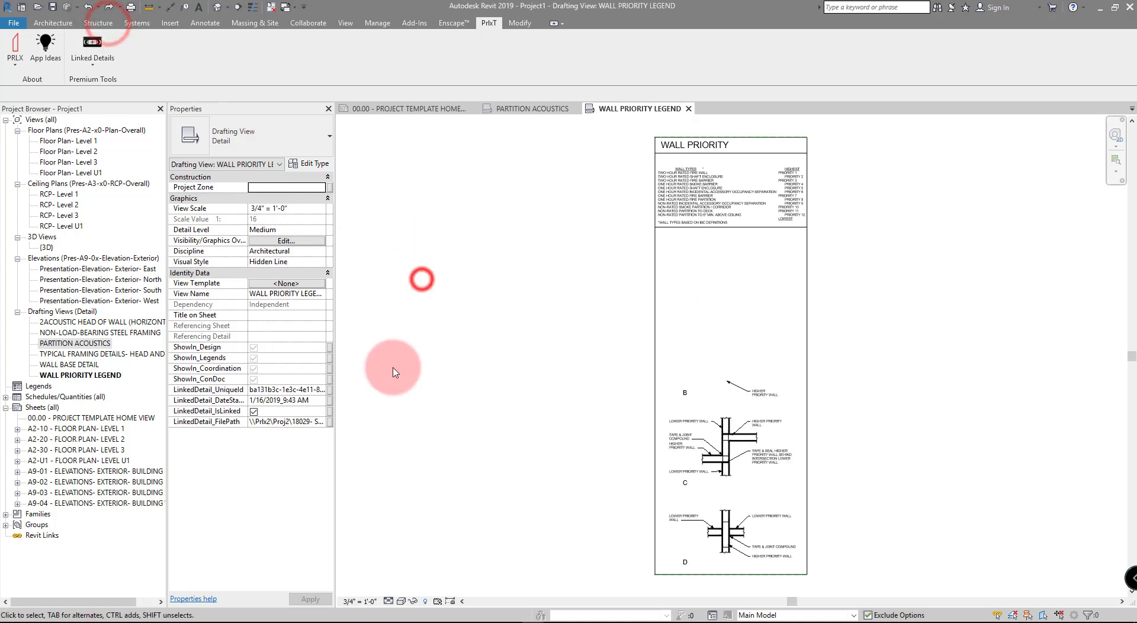
{"action": "left_click", "coordinate": [254, 411]}
{"action": "left_click", "coordinate": [414, 400]}
Step: Open the Update Linked Details list, widen it to inspect file paths, and close it unchanged
{"action": "left_click", "coordinate": [97, 62]}
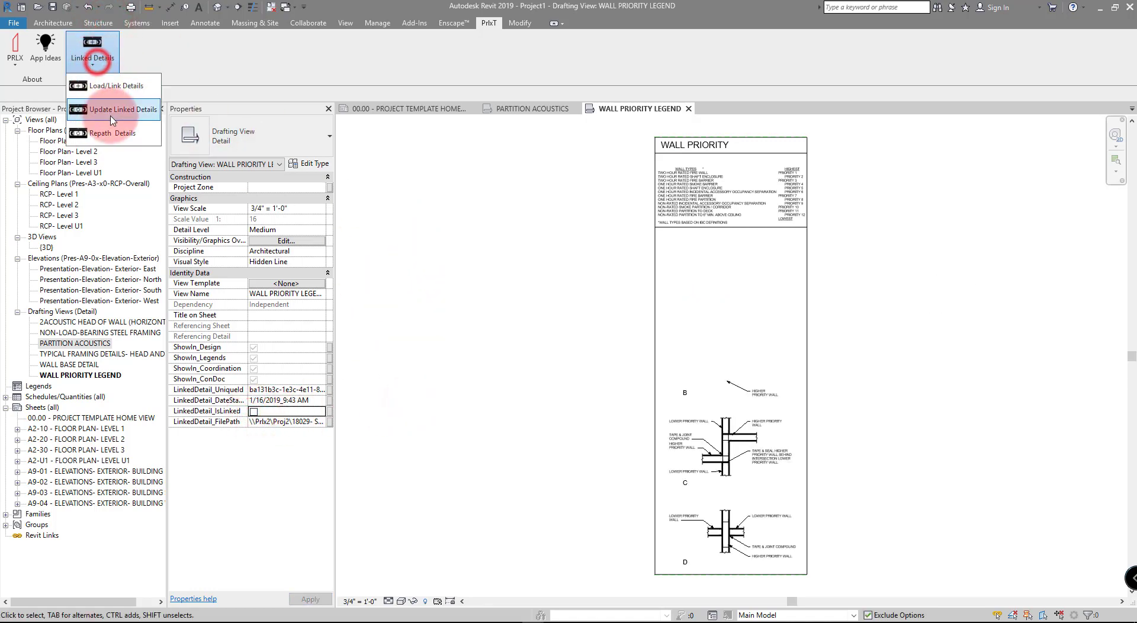
{"action": "left_click", "coordinate": [112, 120]}
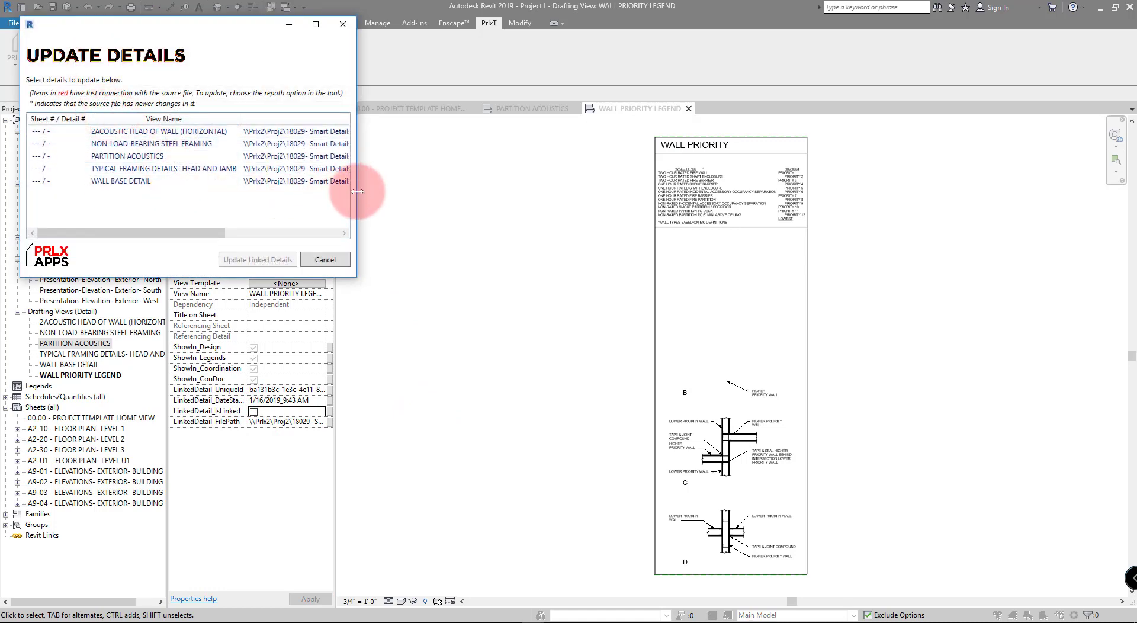
{"action": "left_click_drag", "start_coordinate": [357, 191], "coordinate": [567, 219]}
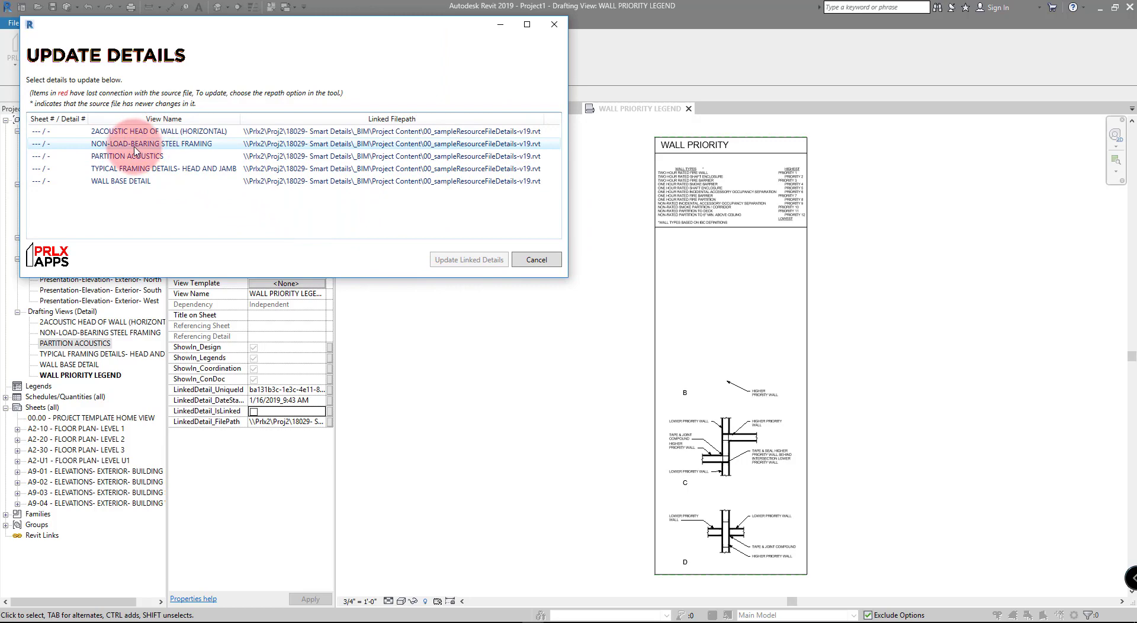
{"action": "left_click", "coordinate": [536, 260]}
{"action": "left_click", "coordinate": [90, 70]}
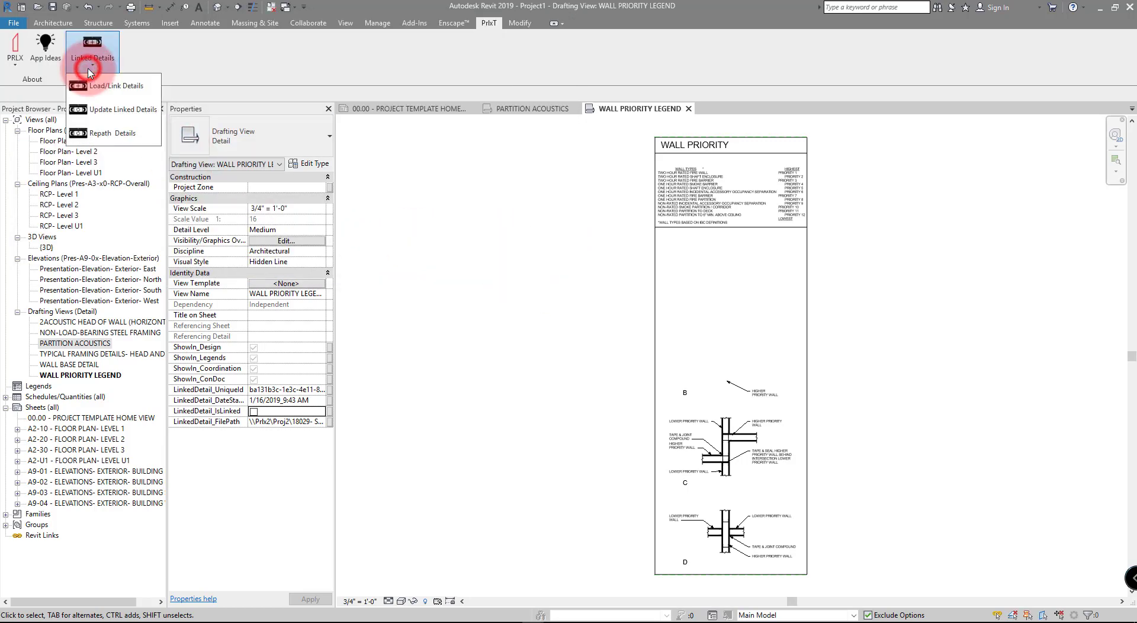
{"action": "left_click", "coordinate": [381, 385]}
Step: Re-mark the legend as linked and update WALL PRIORITY LEGEND to a 9:46 AM link date
{"action": "left_click", "coordinate": [253, 411]}
{"action": "left_click", "coordinate": [380, 415]}
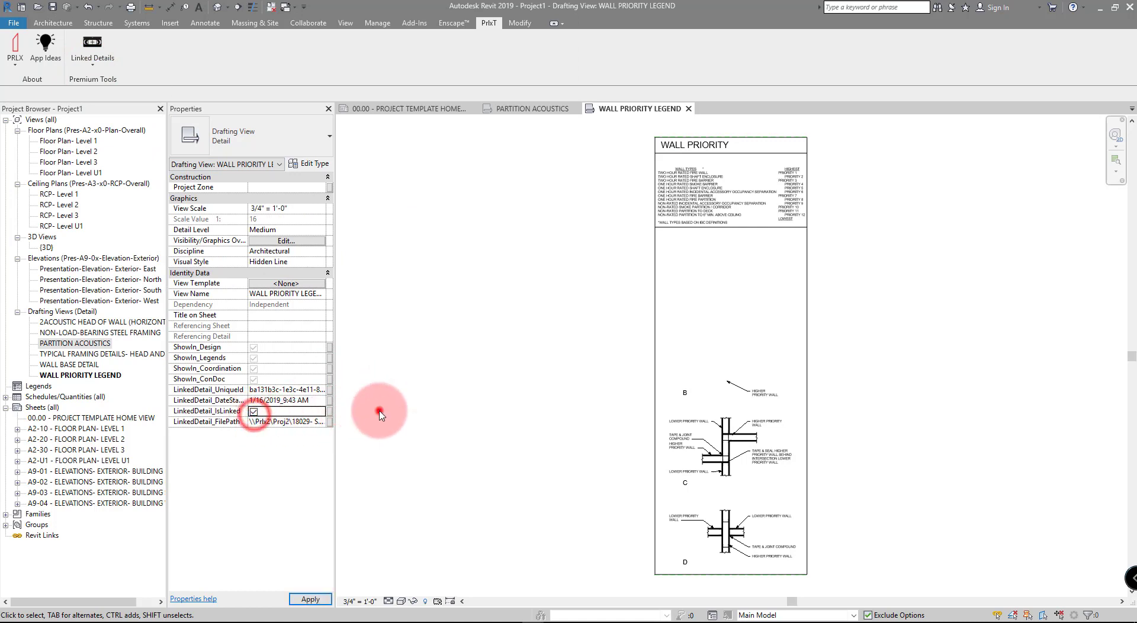
{"action": "left_click", "coordinate": [92, 58]}
{"action": "left_click", "coordinate": [121, 112]}
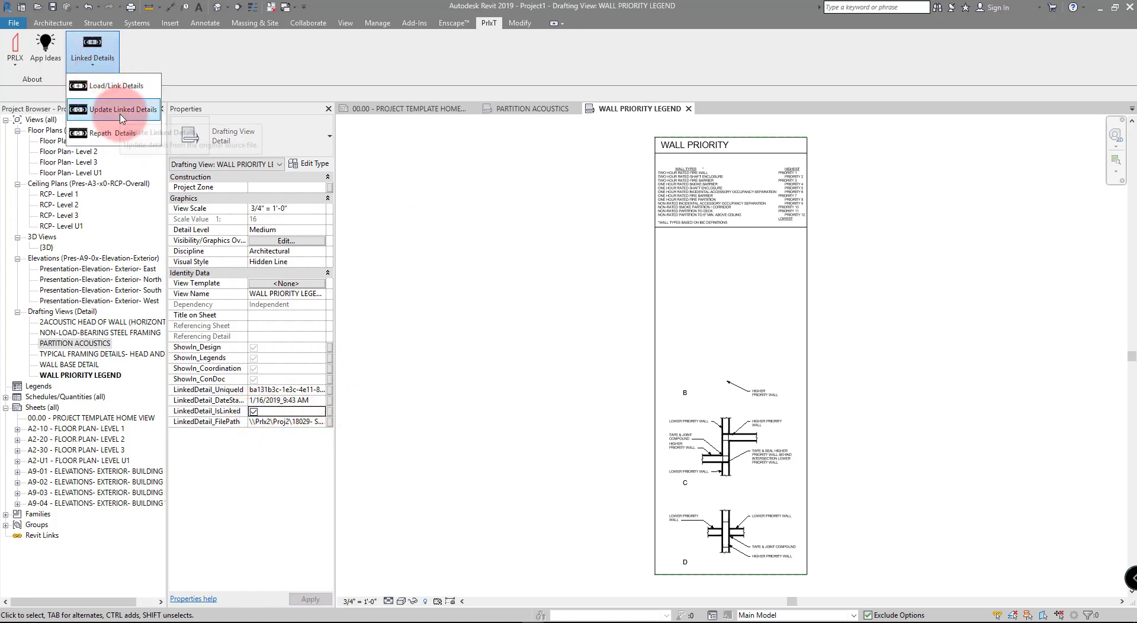
{"action": "left_click", "coordinate": [156, 211]}
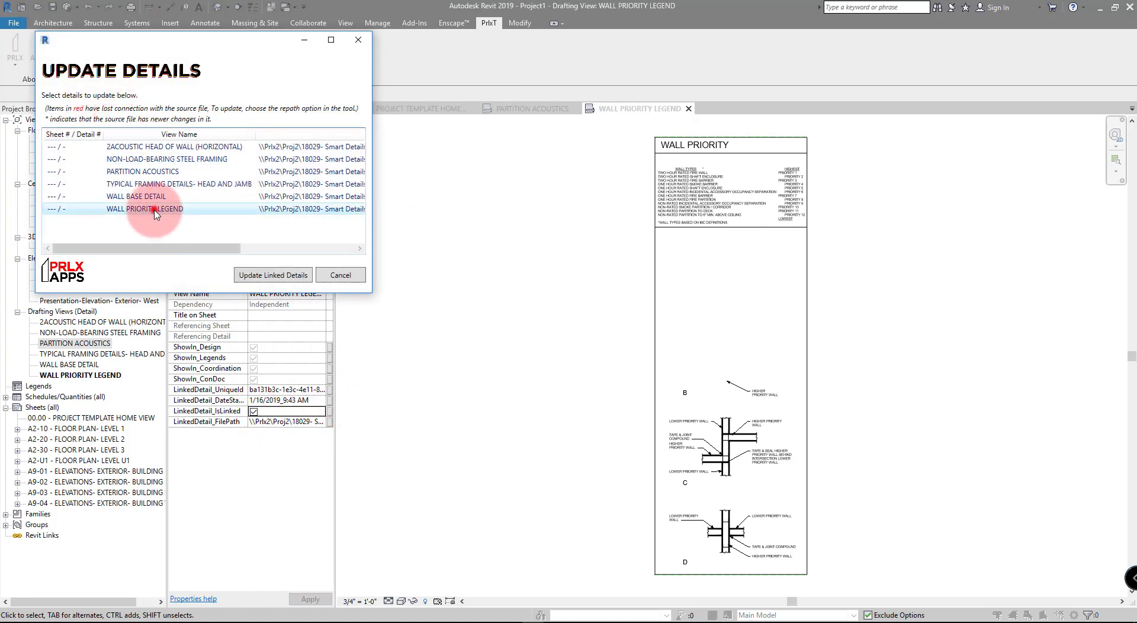
{"action": "left_click", "coordinate": [267, 276]}
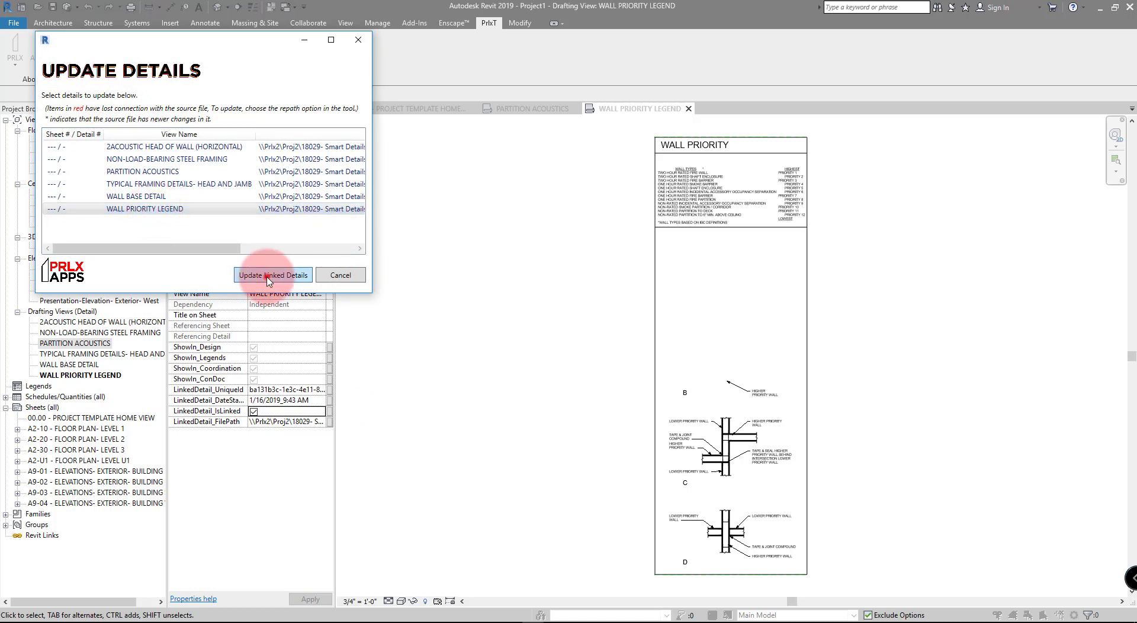
{"action": "left_click", "coordinate": [341, 277]}
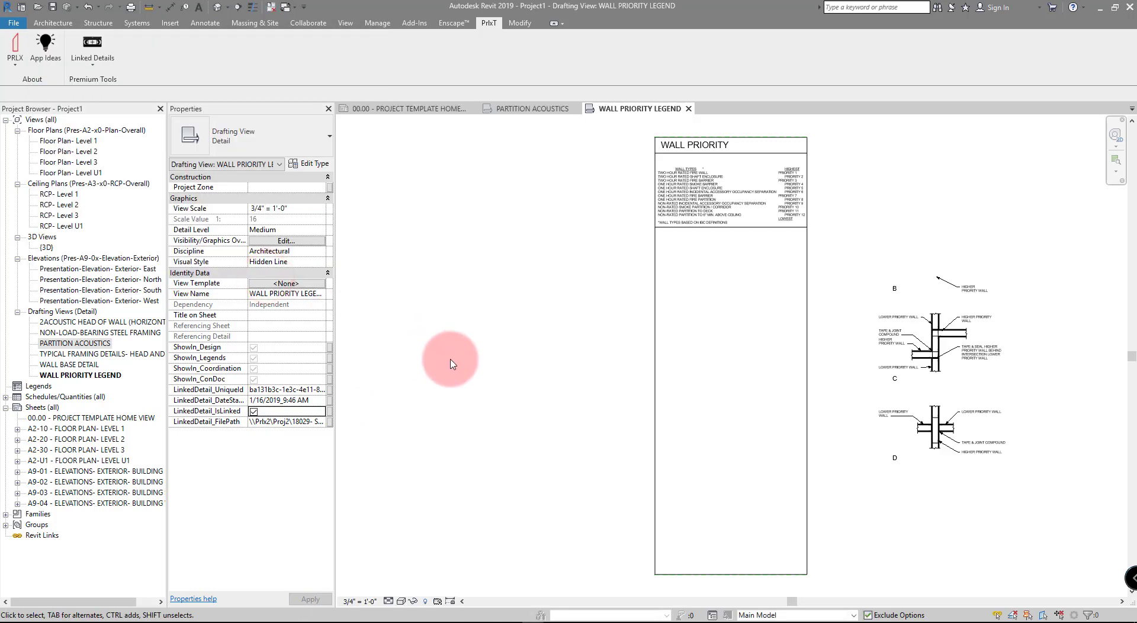
{"action": "left_click", "coordinate": [450, 359]}
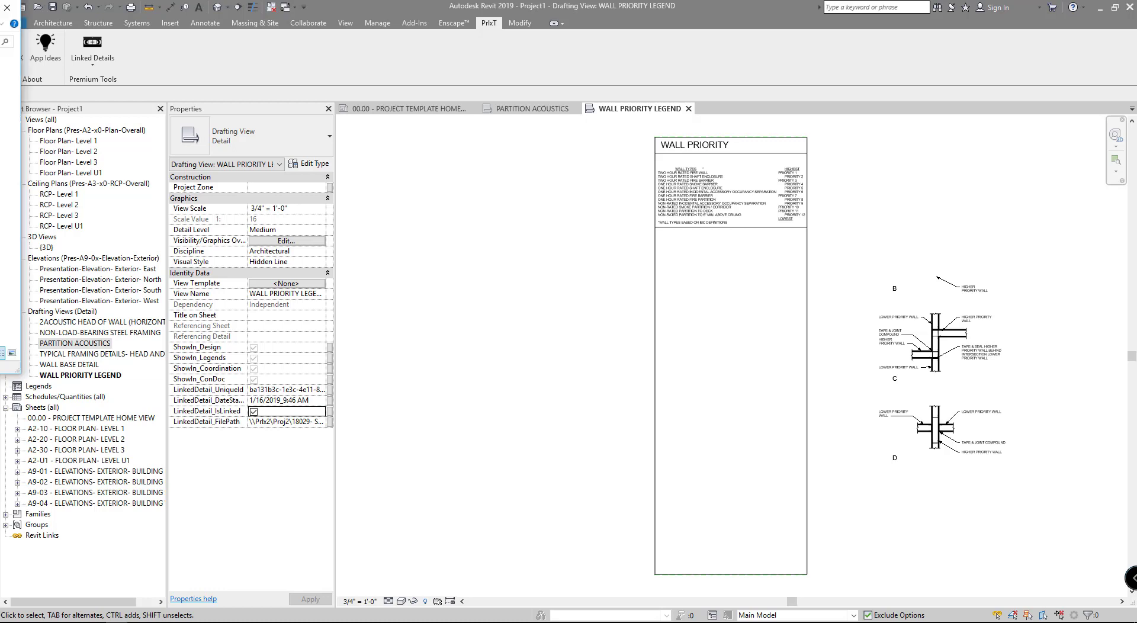
Step: In File Explorer, rename 00_sampleResourceFileDetails-v19.rvt to 00_sampleResourceFileDetailsss-v19.rvt
{"action": "left_click_drag", "start_coordinate": [533, 93], "coordinate": [542, 126]}
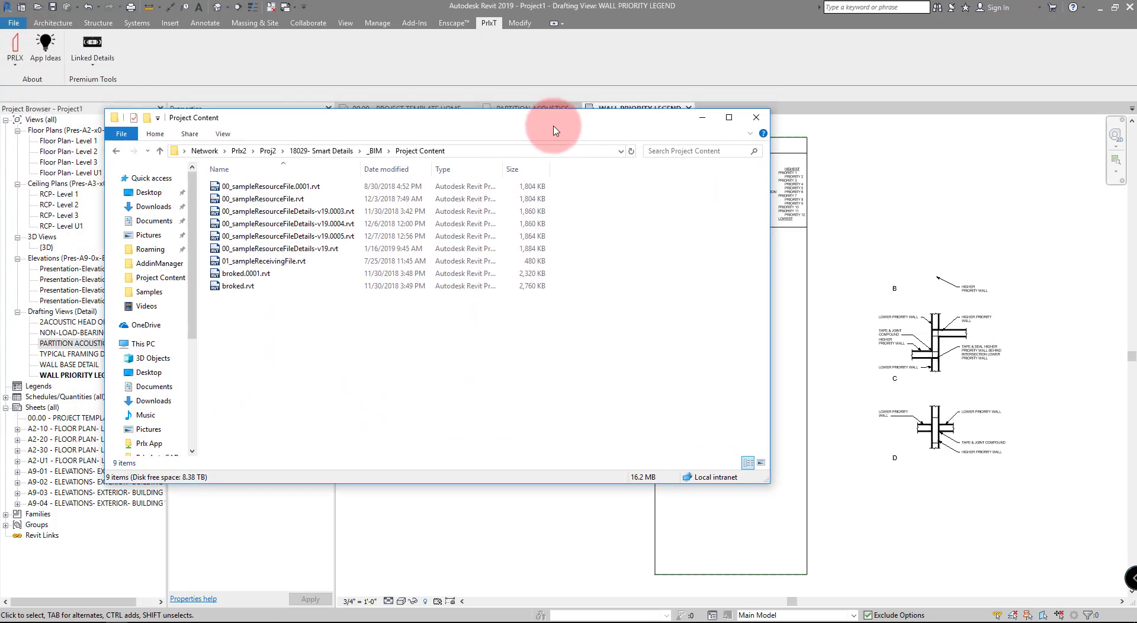
{"action": "left_click", "coordinate": [318, 251]}
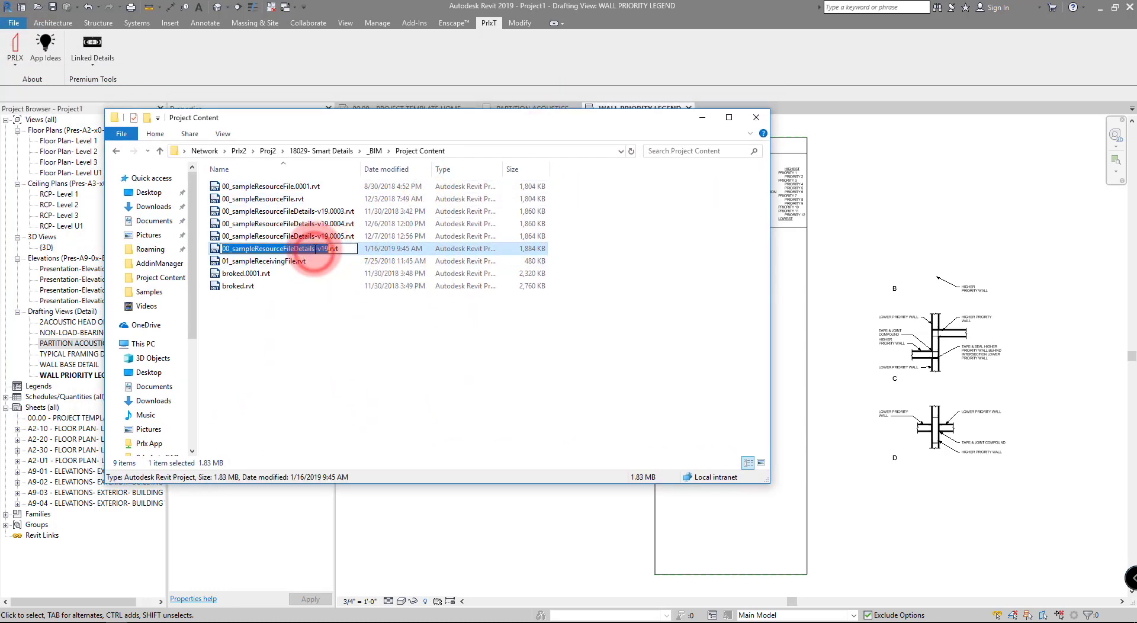
{"action": "left_click", "coordinate": [314, 248]}
{"action": "type", "text": "ss"}
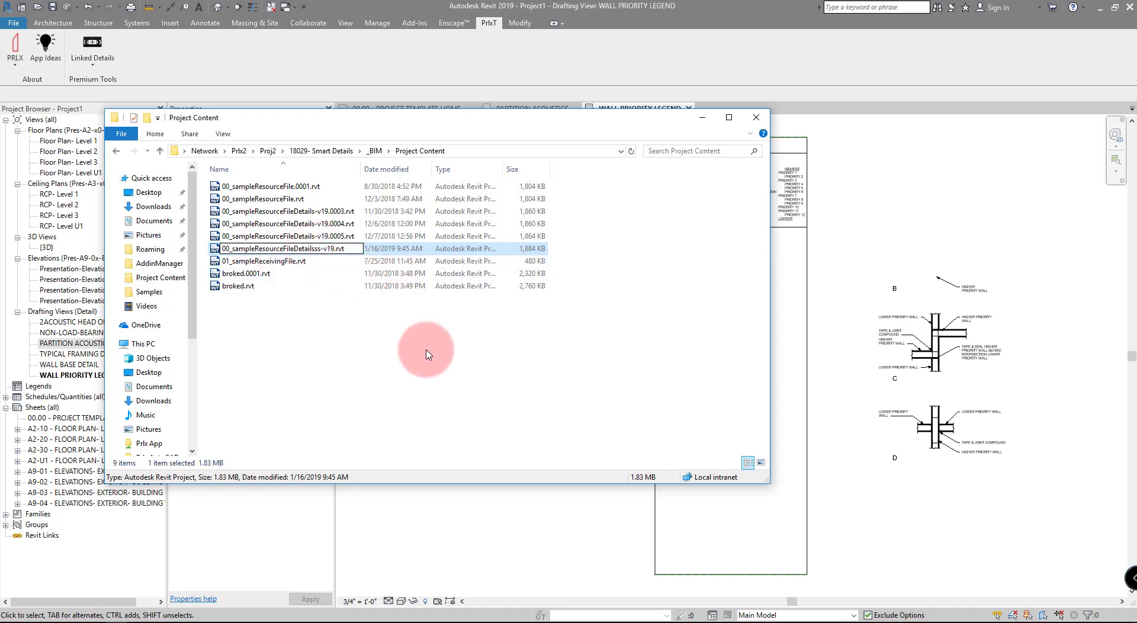
{"action": "left_click", "coordinate": [425, 351]}
Step: Back in Revit, bring up the Linked Details update list
{"action": "left_click", "coordinate": [855, 155]}
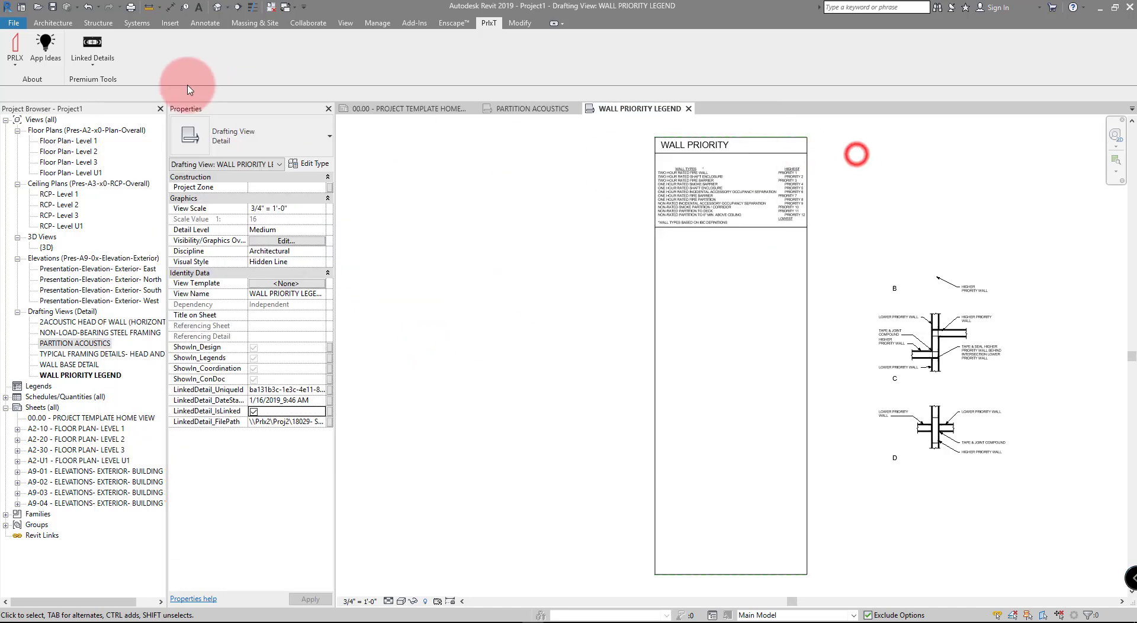
{"action": "left_click", "coordinate": [92, 70]}
{"action": "left_click", "coordinate": [118, 109]}
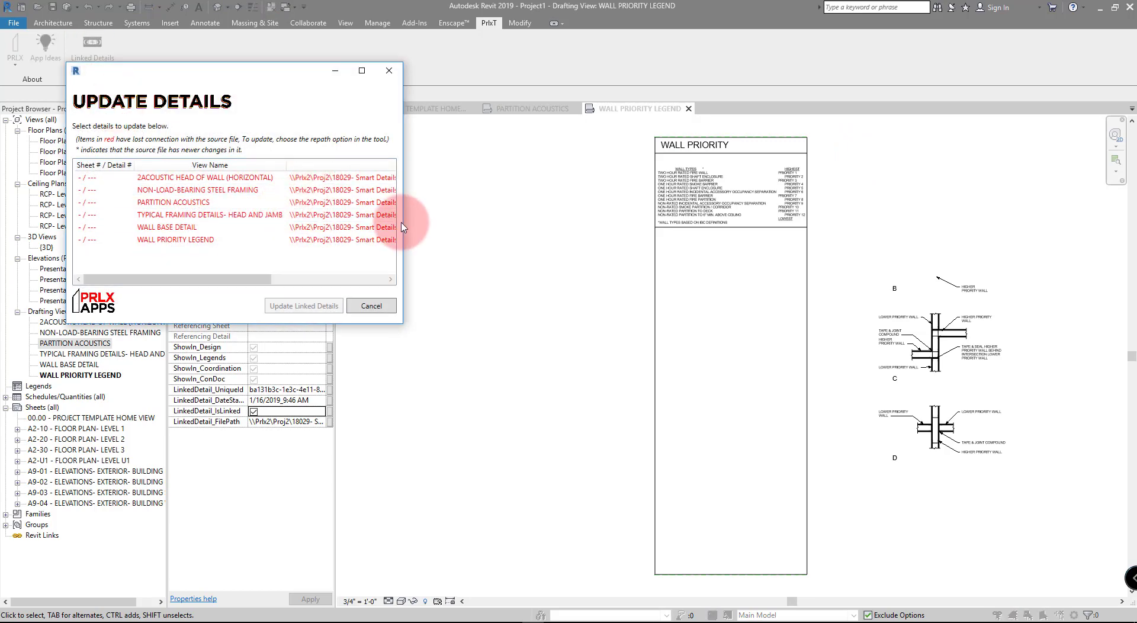
{"action": "left_click_drag", "start_coordinate": [402, 222], "coordinate": [638, 230]}
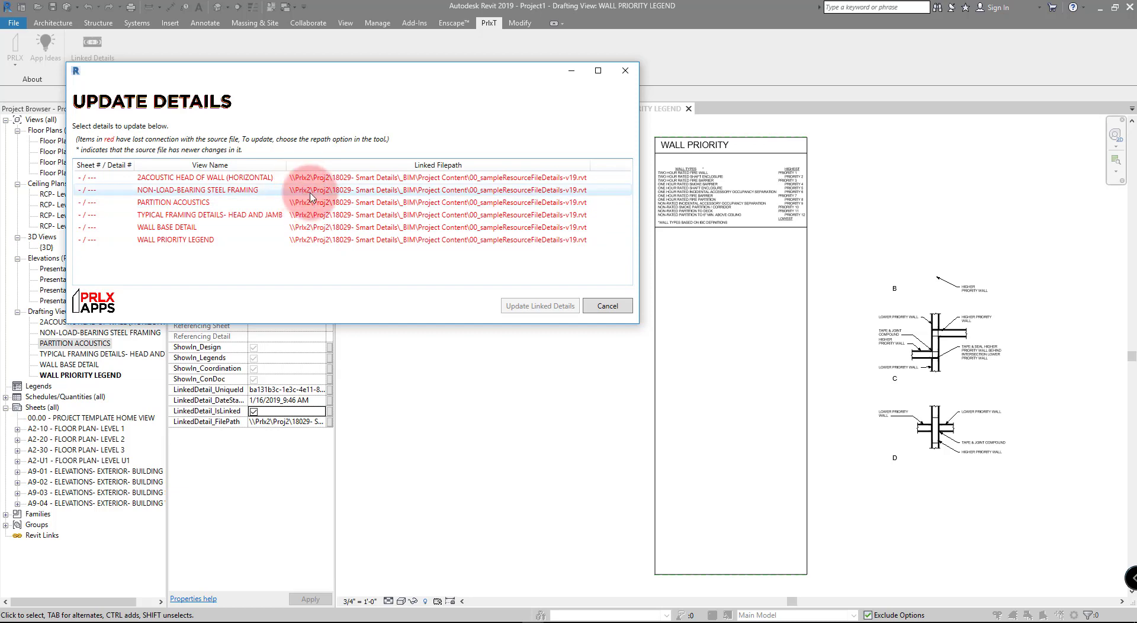
{"action": "left_click", "coordinate": [608, 307]}
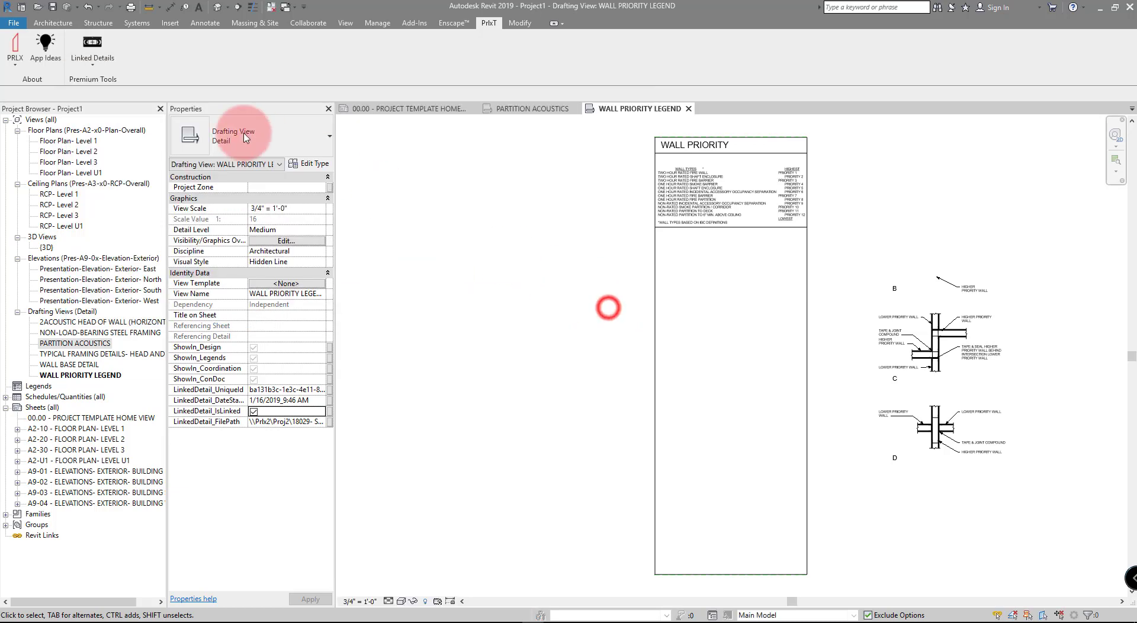
Step: Repoint the broken source path to 00_sampleResourceFileDetailsss-v19.rvt in Relink Details, then close it
{"action": "left_click", "coordinate": [102, 70]}
{"action": "left_click", "coordinate": [114, 105]}
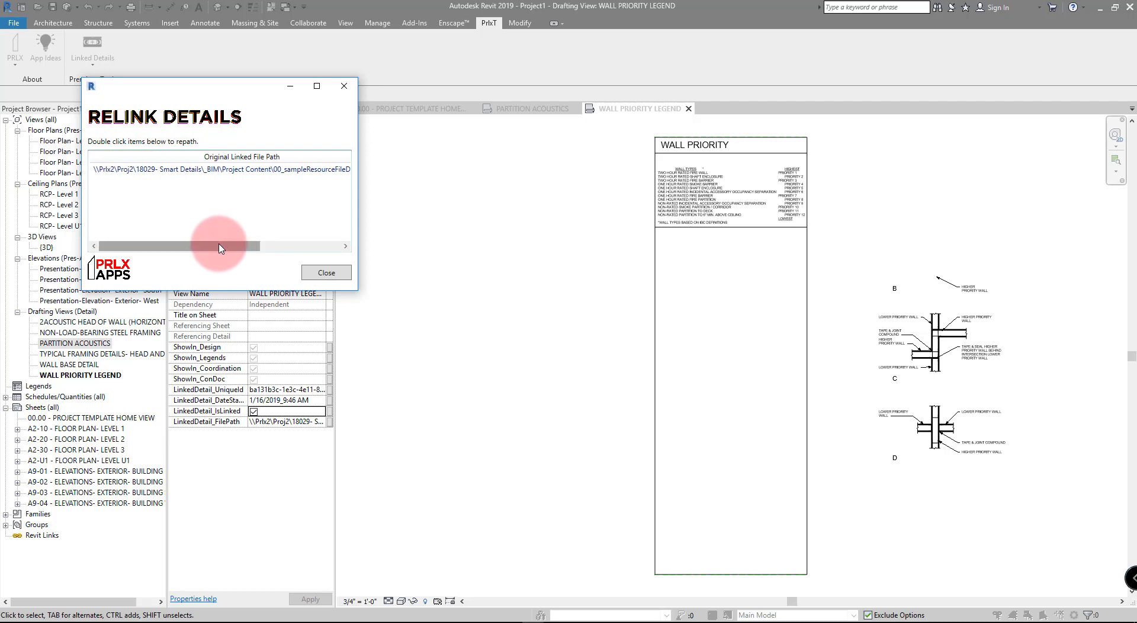
{"action": "left_click_drag", "start_coordinate": [219, 245], "coordinate": [280, 245]}
{"action": "left_click", "coordinate": [215, 171]}
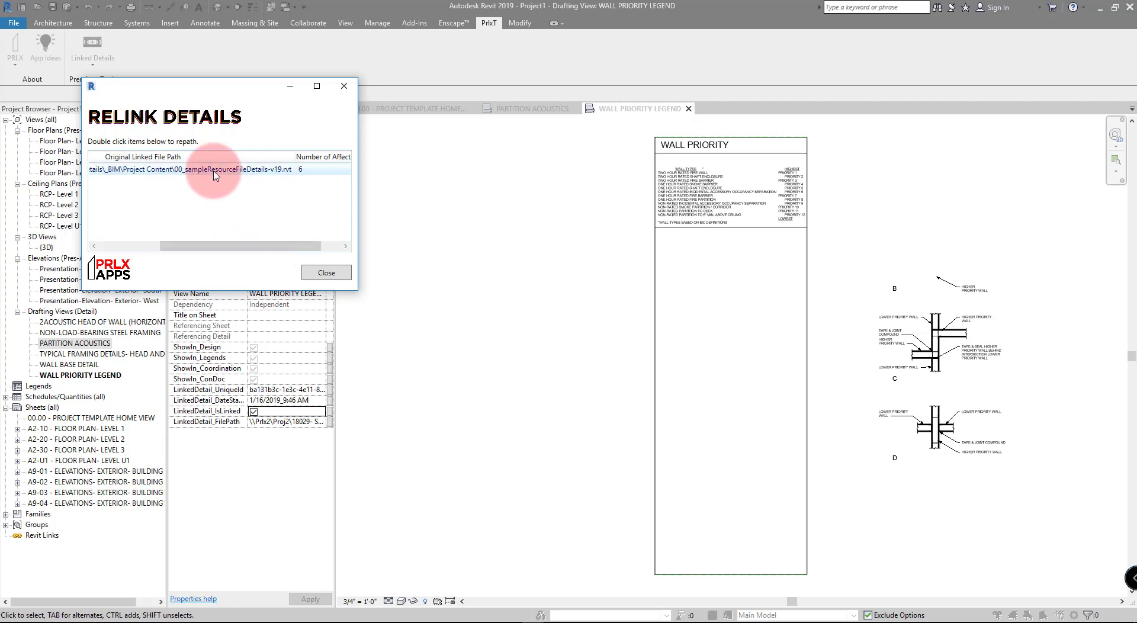
{"action": "double_click", "coordinate": [215, 172]}
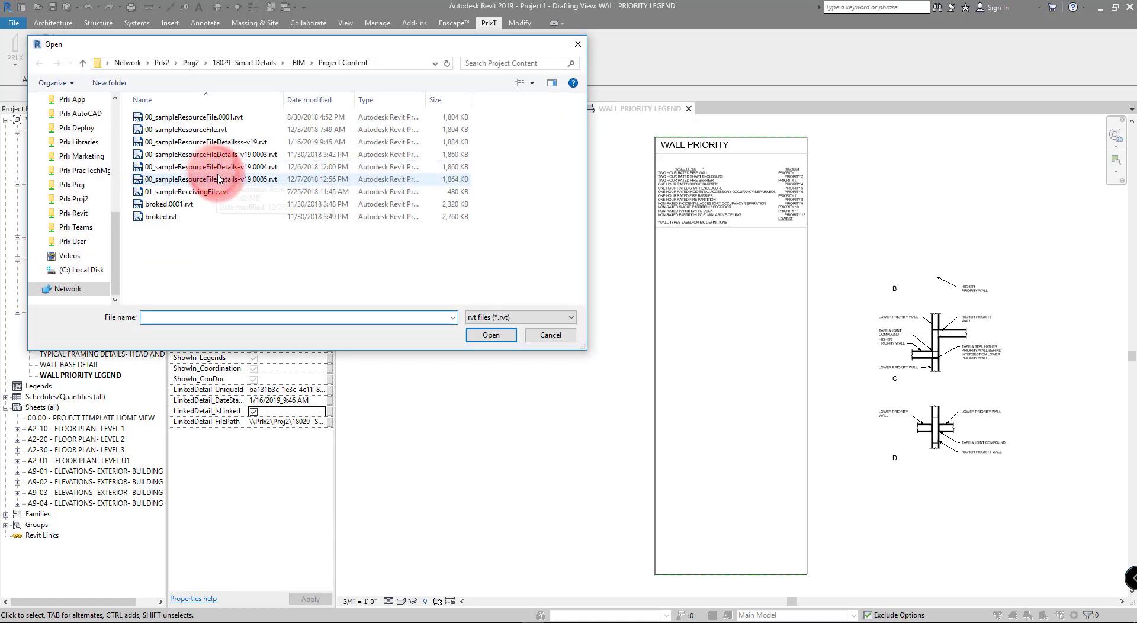
{"action": "left_click", "coordinate": [247, 144]}
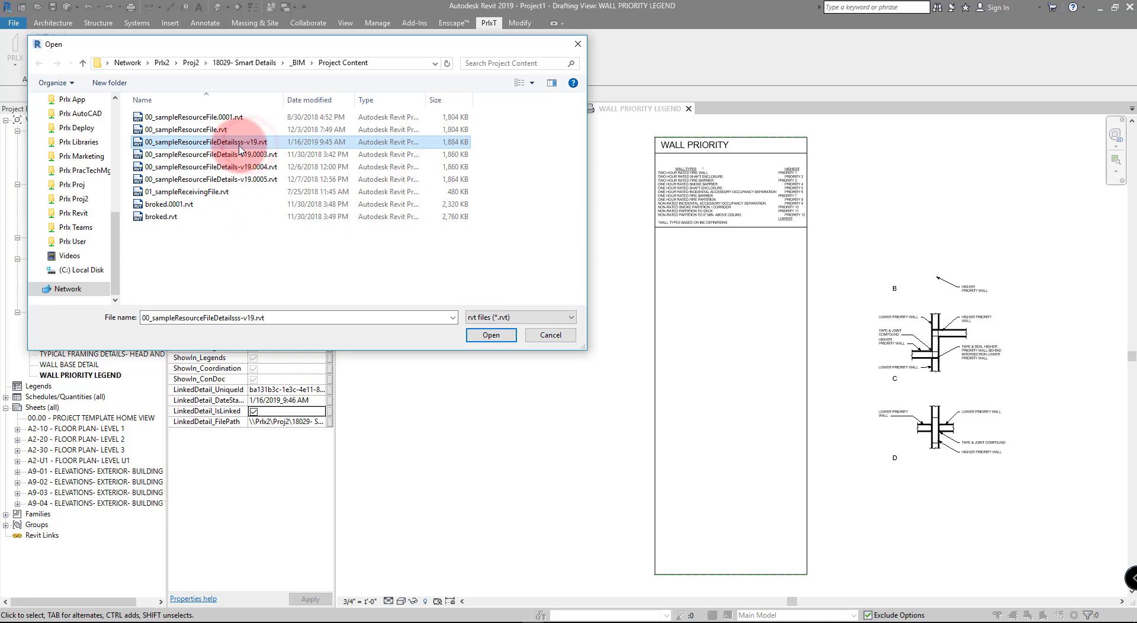
{"action": "left_click", "coordinate": [487, 334]}
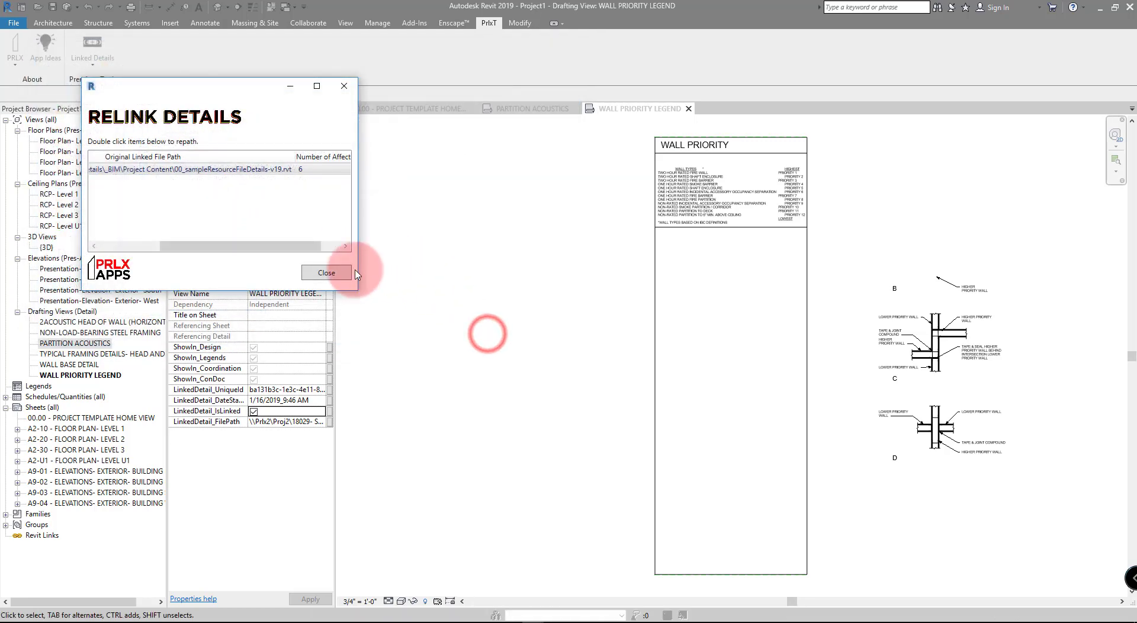
{"action": "left_click", "coordinate": [354, 272]}
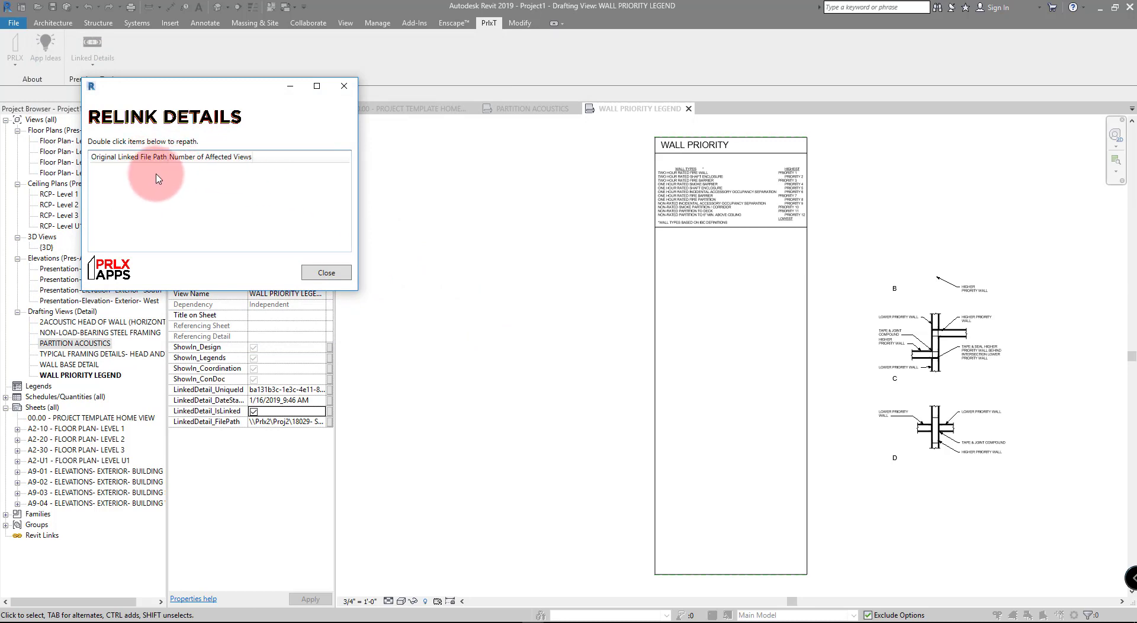
{"action": "left_click", "coordinate": [342, 273]}
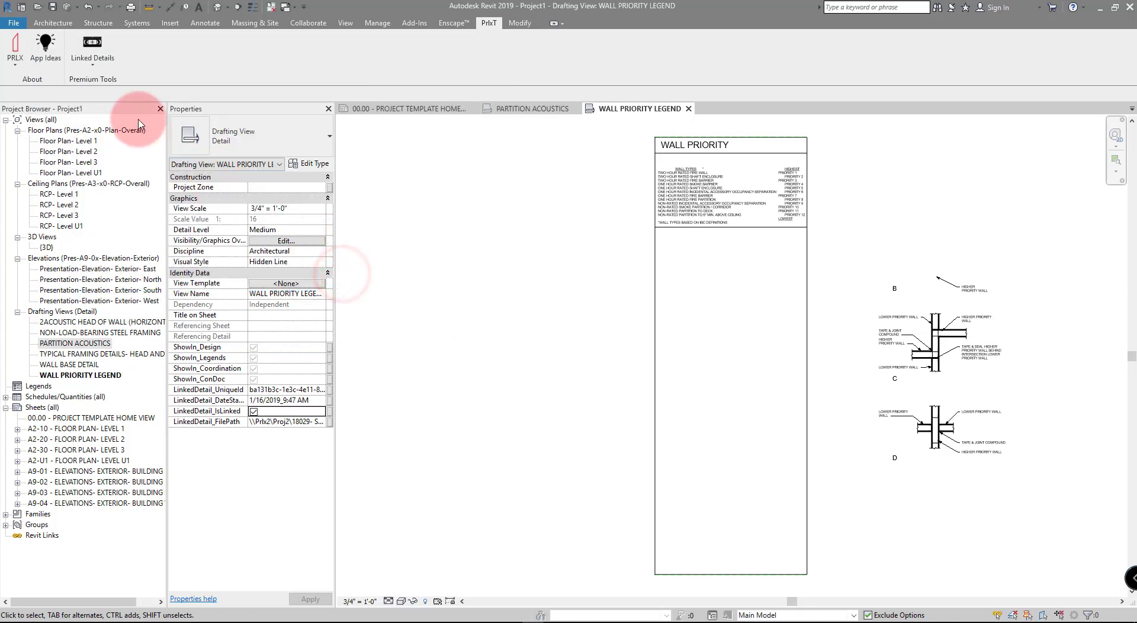
{"action": "left_click", "coordinate": [92, 45]}
{"action": "left_click", "coordinate": [115, 113]}
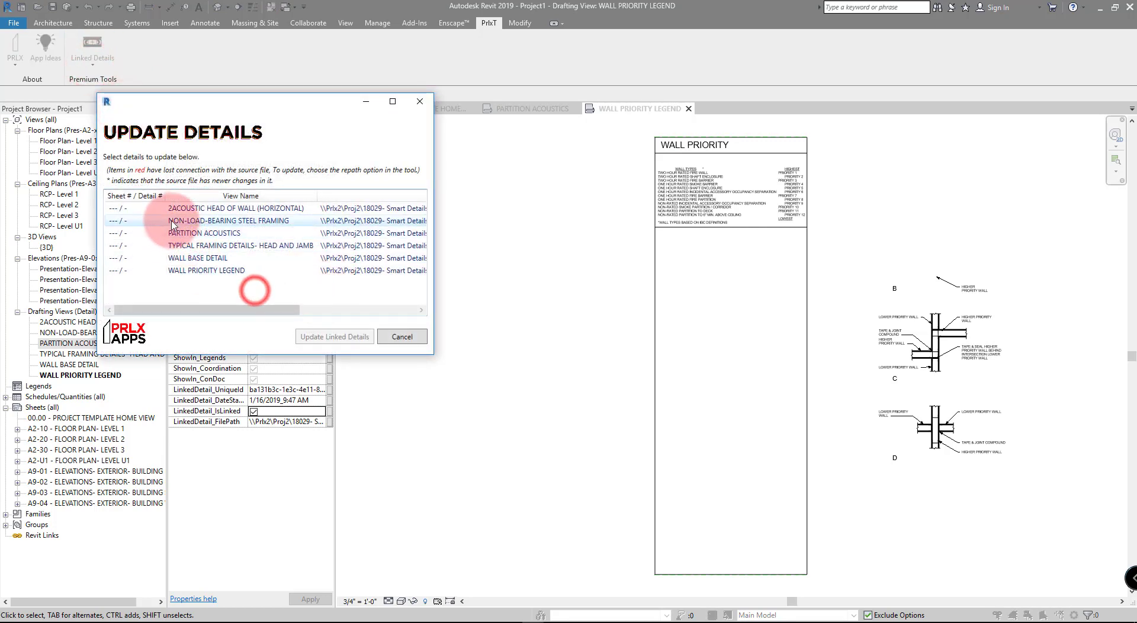
{"action": "left_click_drag", "start_coordinate": [184, 208], "coordinate": [203, 270]}
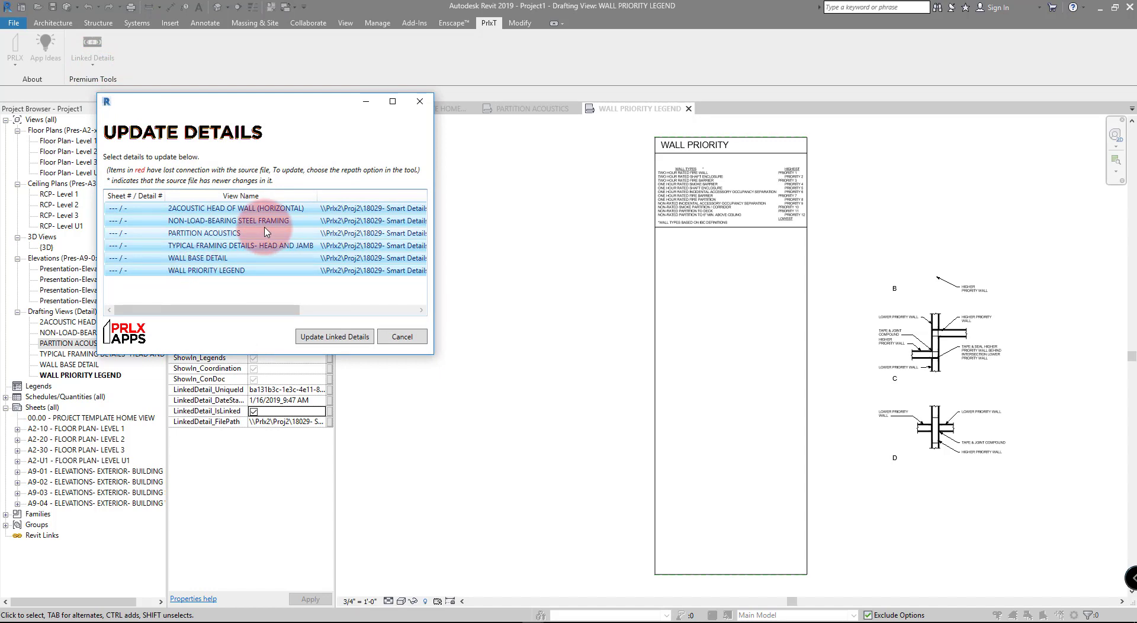
{"action": "left_click", "coordinate": [402, 336]}
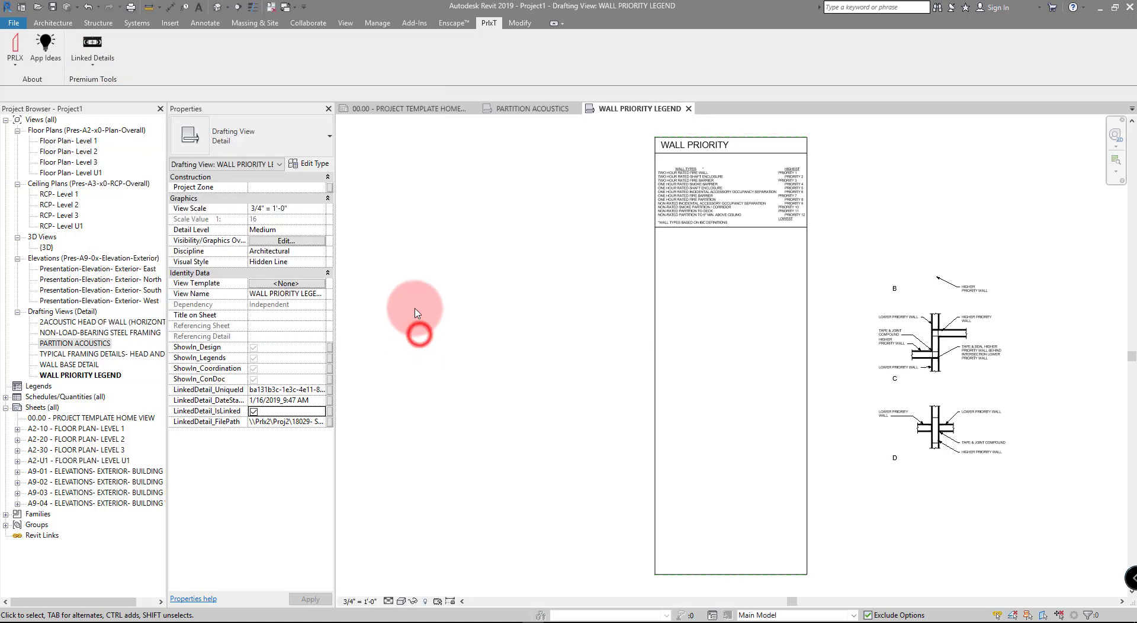
Step: Load/Link the TYPICAL CONTROL JOINTS view from 00_sampleResourceFile.rvt into the project
{"action": "left_click", "coordinate": [112, 88]}
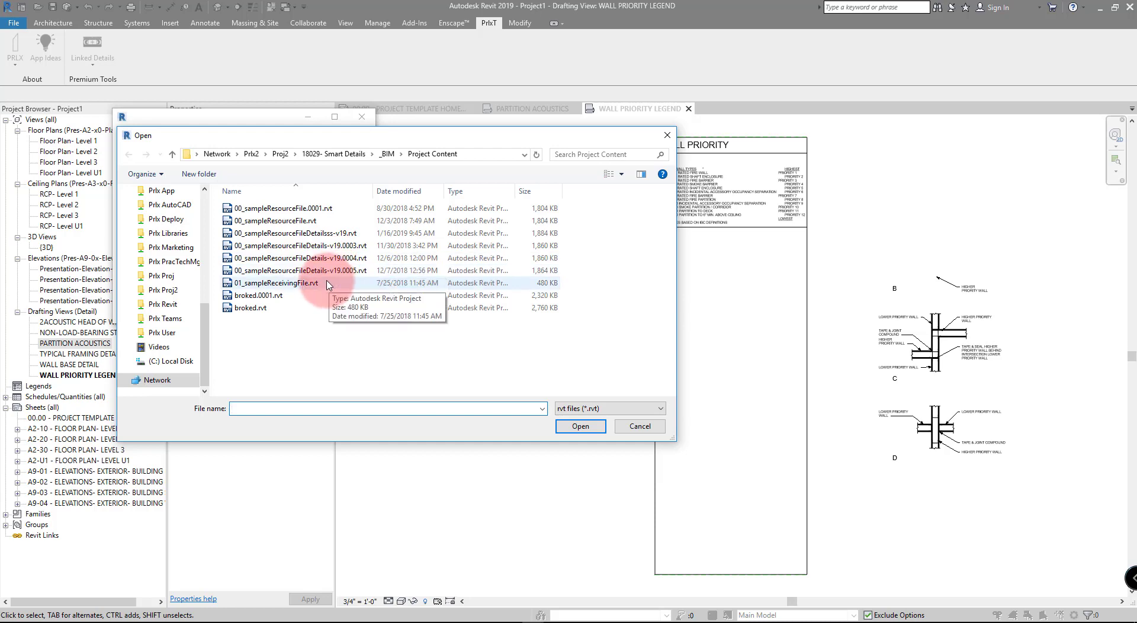
{"action": "left_click", "coordinate": [317, 221]}
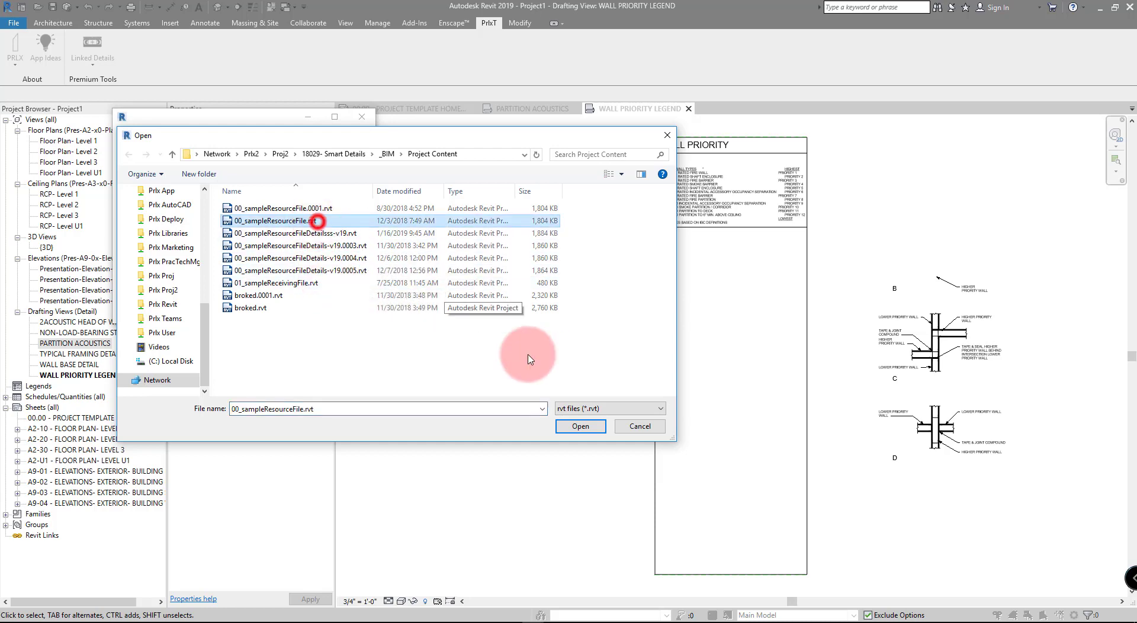
{"action": "left_click", "coordinate": [577, 427]}
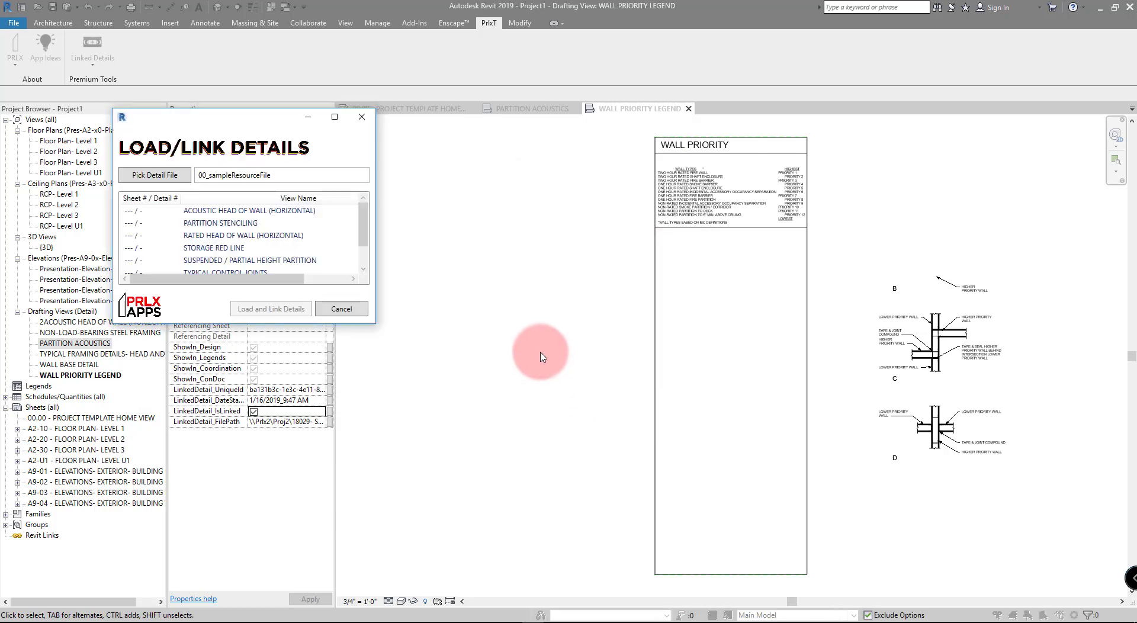
{"action": "left_click_drag", "start_coordinate": [374, 323], "coordinate": [421, 389]}
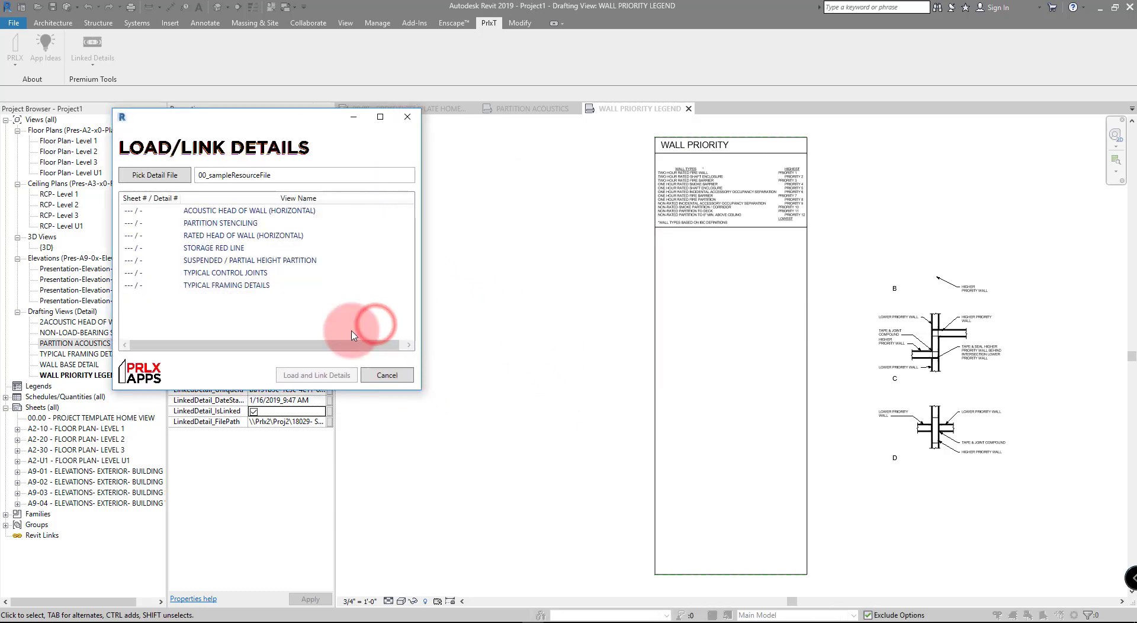
{"action": "left_click", "coordinate": [251, 273]}
{"action": "left_click", "coordinate": [330, 375]}
{"action": "left_click", "coordinate": [404, 377]}
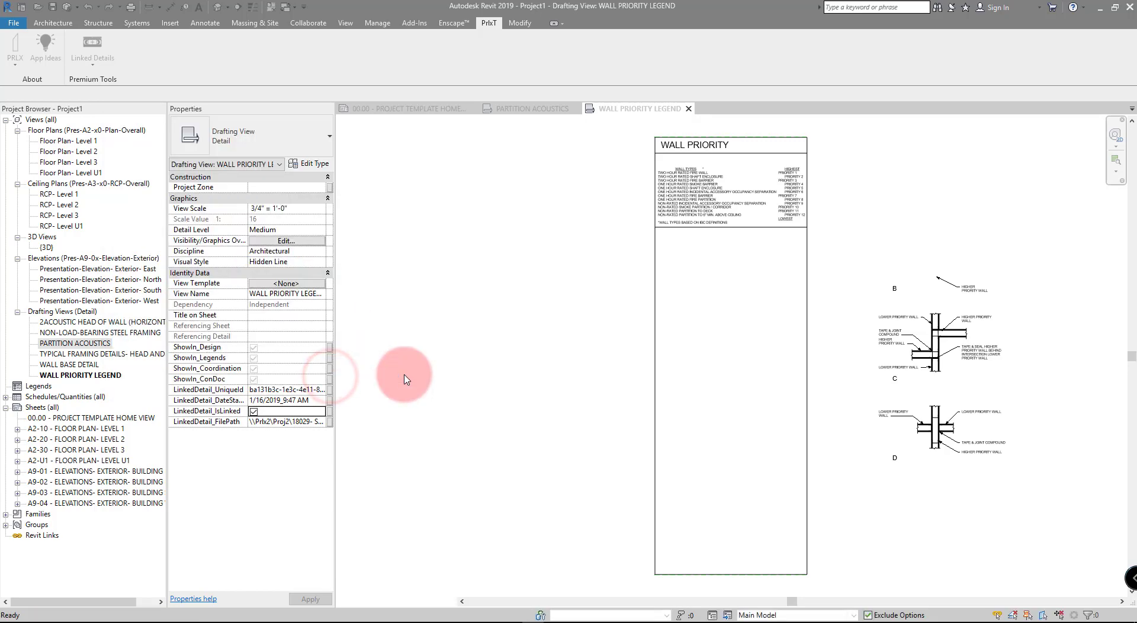
{"action": "left_click", "coordinate": [383, 224]}
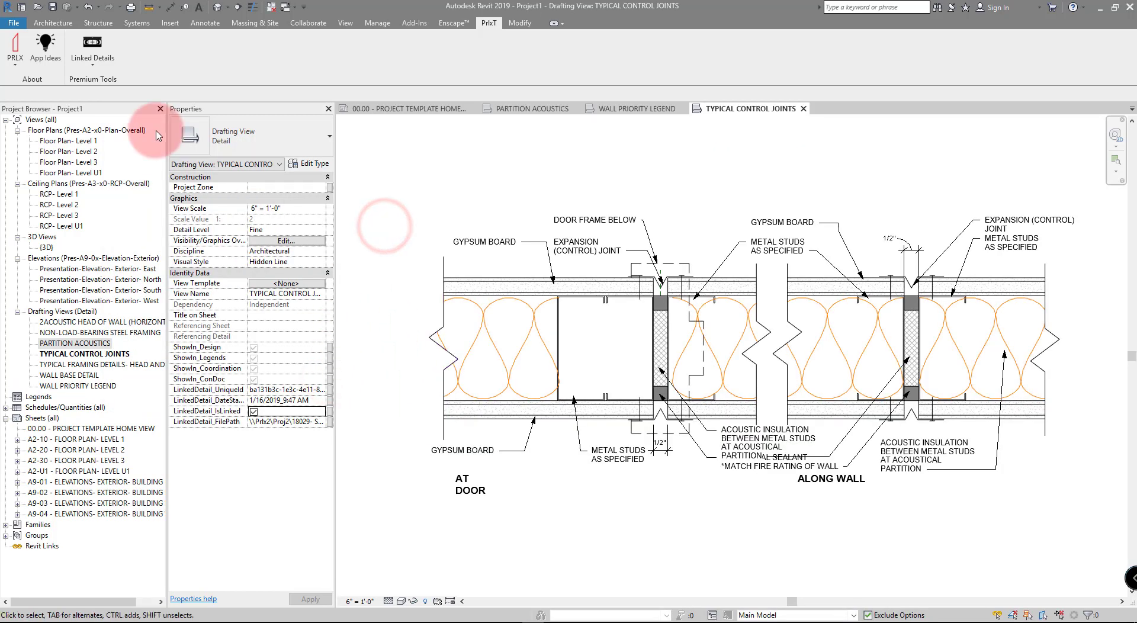
Step: Widen the Update Details list and inspect the TYPICAL CONTROL JOINTS and TYPICAL FRAMING rows
{"action": "left_click", "coordinate": [92, 47]}
{"action": "left_click", "coordinate": [109, 103]}
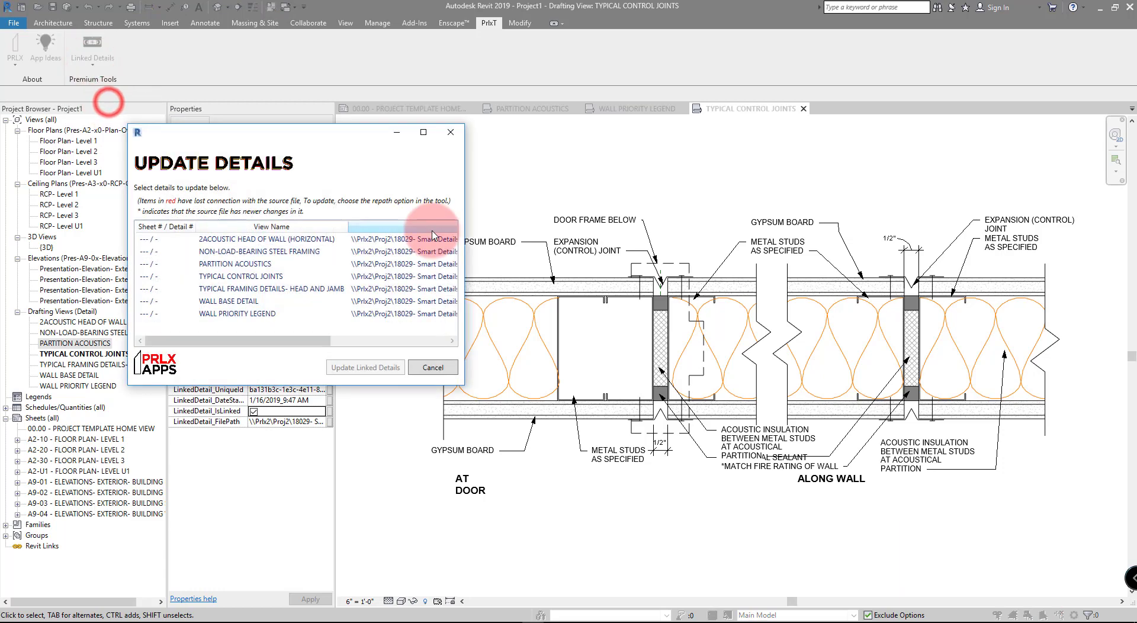
{"action": "left_click_drag", "start_coordinate": [464, 236], "coordinate": [765, 266]}
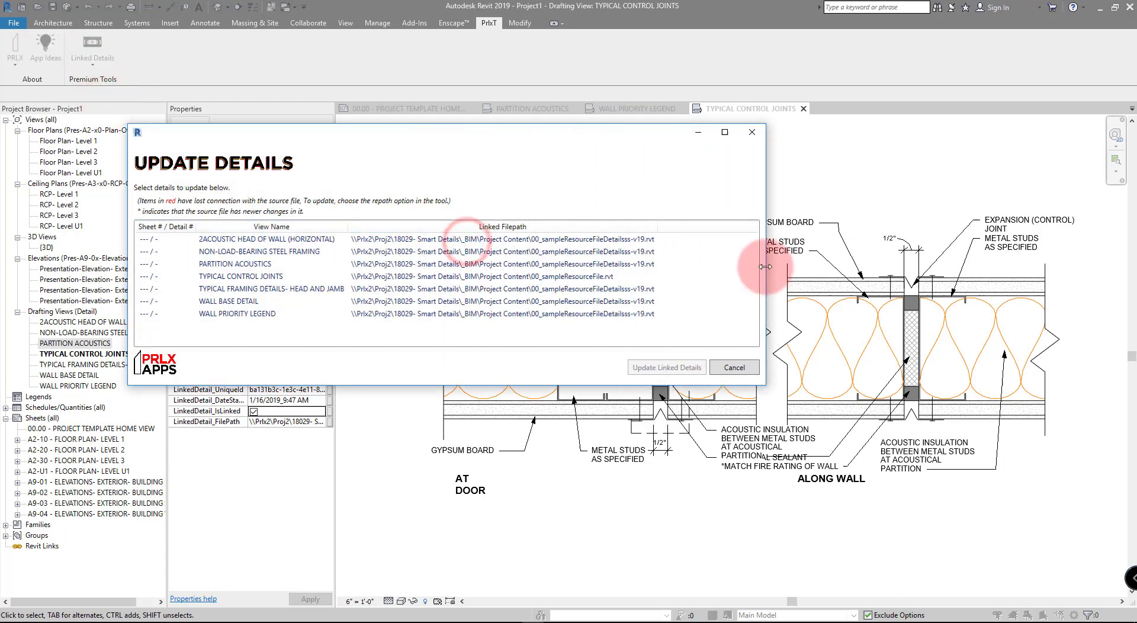
{"action": "left_click", "coordinate": [595, 283]}
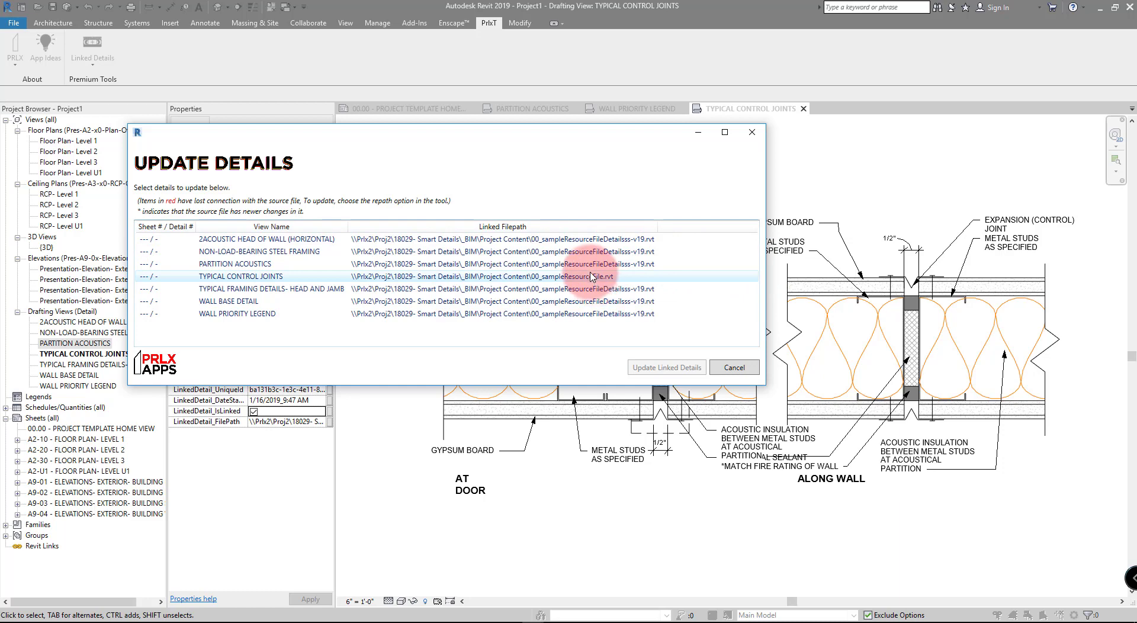
{"action": "left_click", "coordinate": [583, 289]}
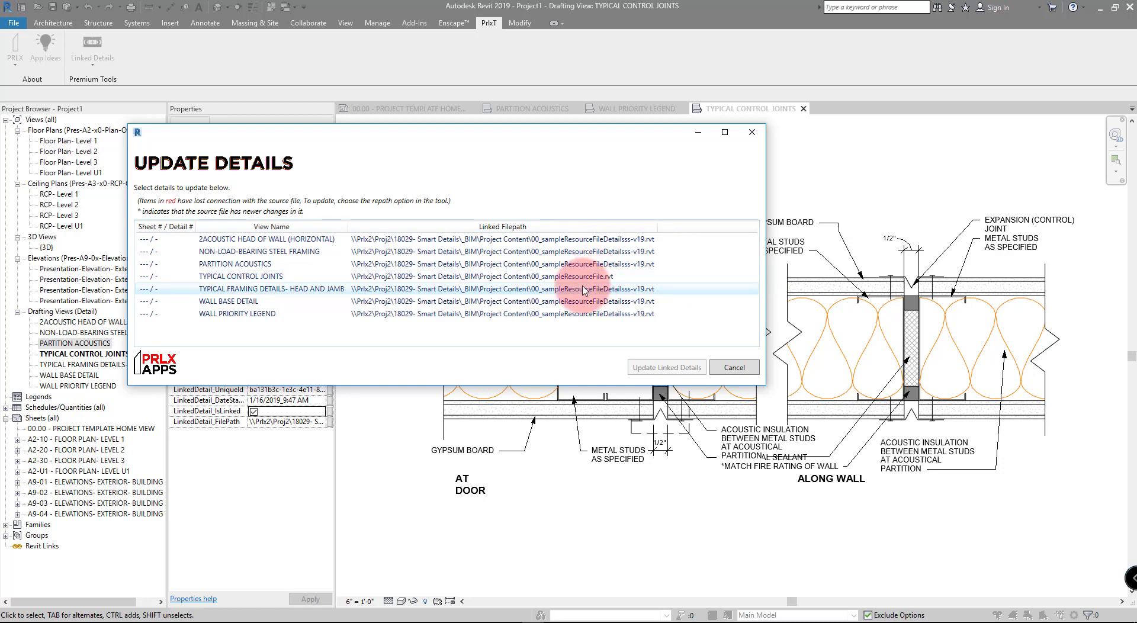